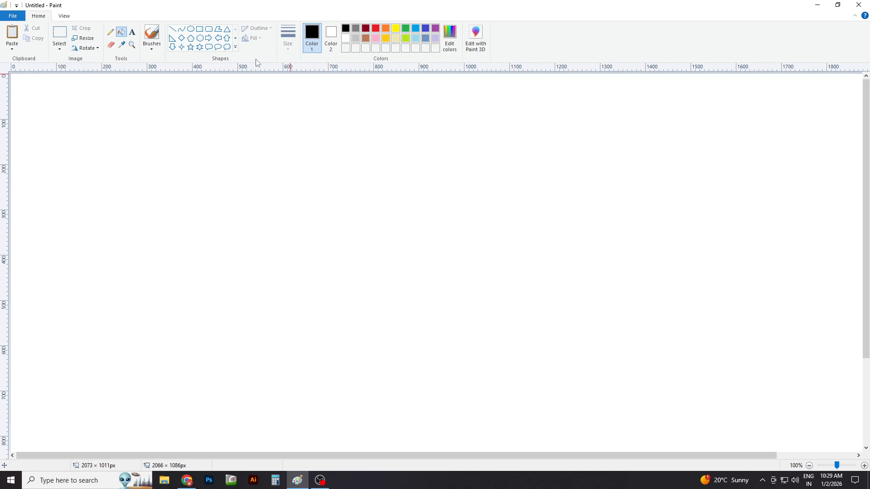
- Draw a mountain peak from two black lines, about 215 × 220 px rising and 124 × 236 px falling
click(226, 47)
click(208, 47)
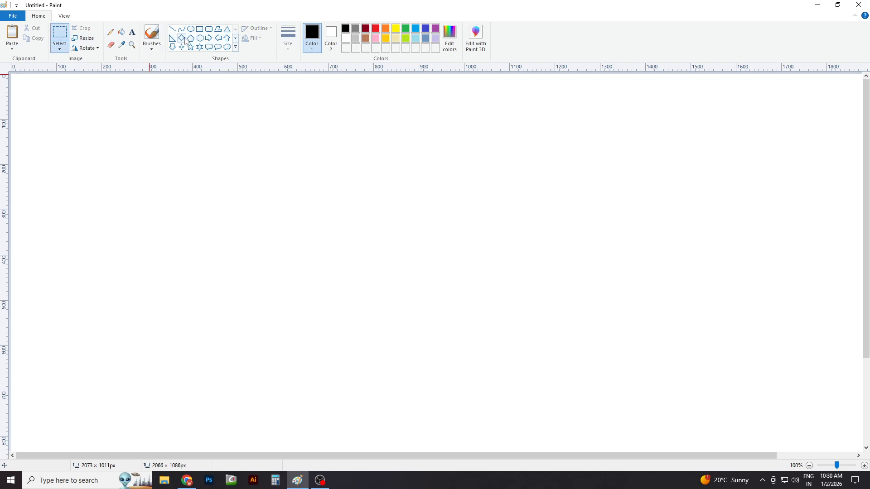
click(172, 29)
drag(57, 215, 154, 116)
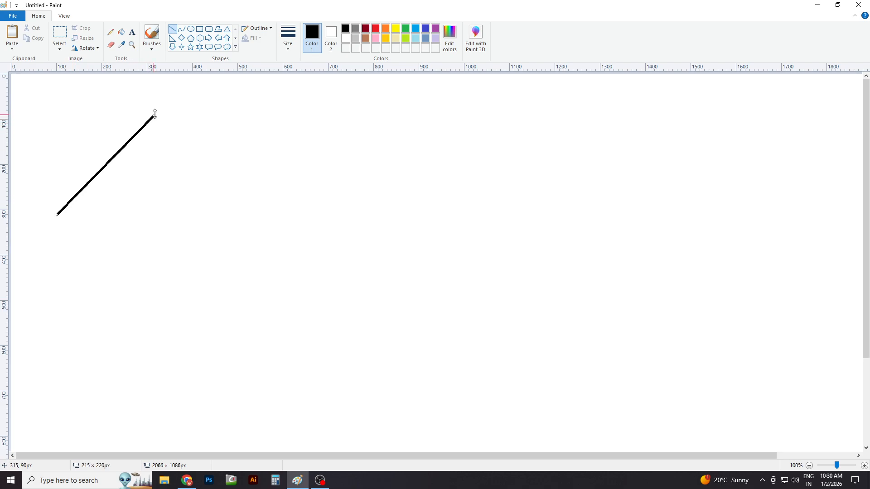
click(188, 31)
click(172, 30)
drag(154, 117, 211, 223)
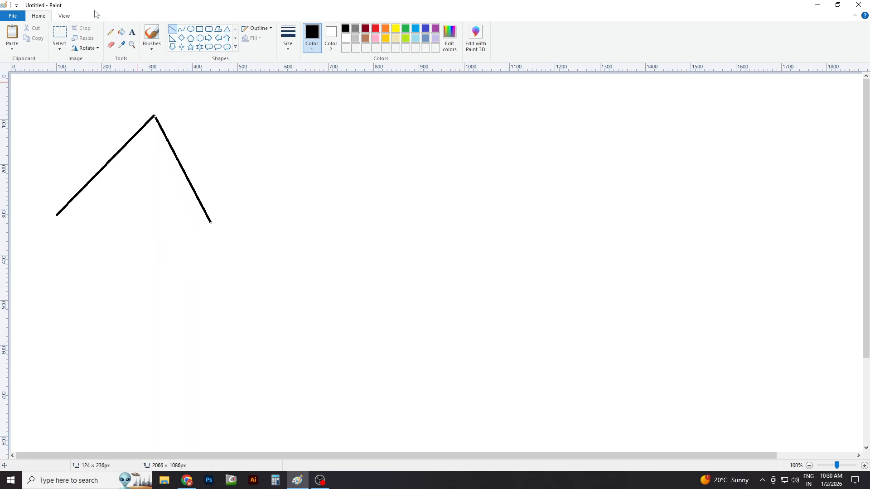
- Duplicate the peak twice in a row with transparent selection so three peaks join end to end
click(59, 36)
drag(50, 104, 224, 240)
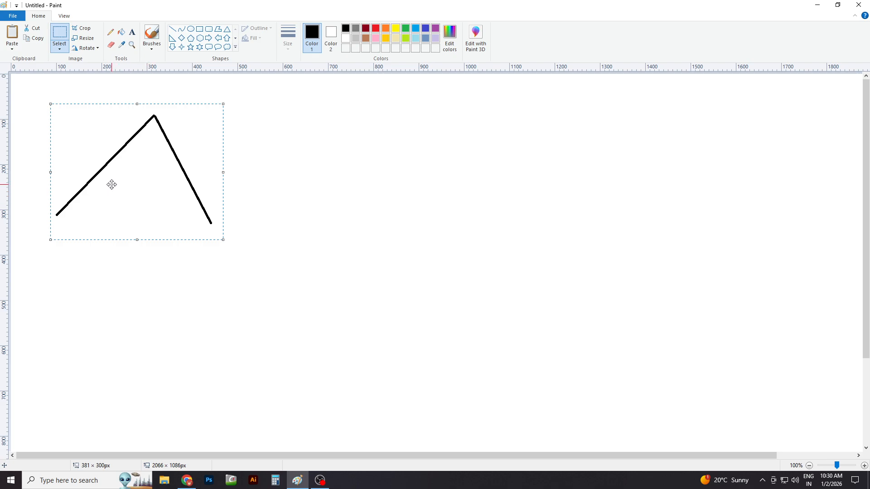
mouse_move(112, 185)
mouse_down()
mouse_move(254, 212)
mouse_move(269, 192)
mouse_up()
click(59, 47)
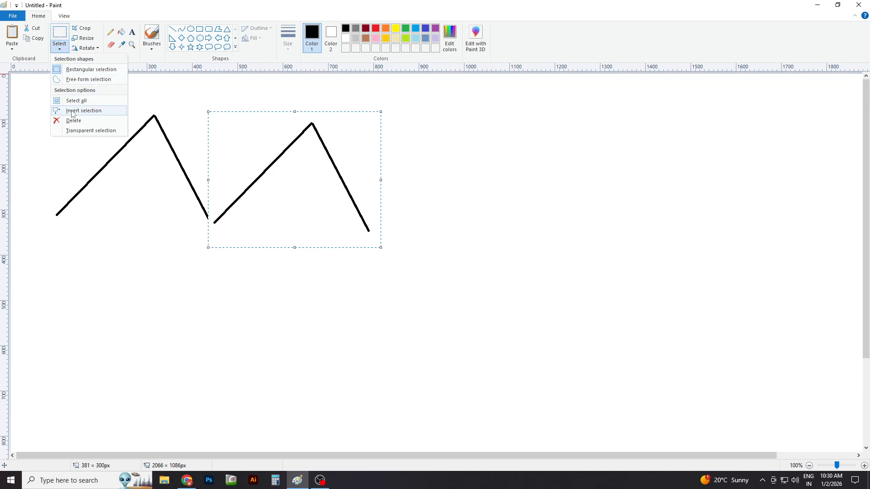
click(75, 131)
drag(281, 218, 423, 220)
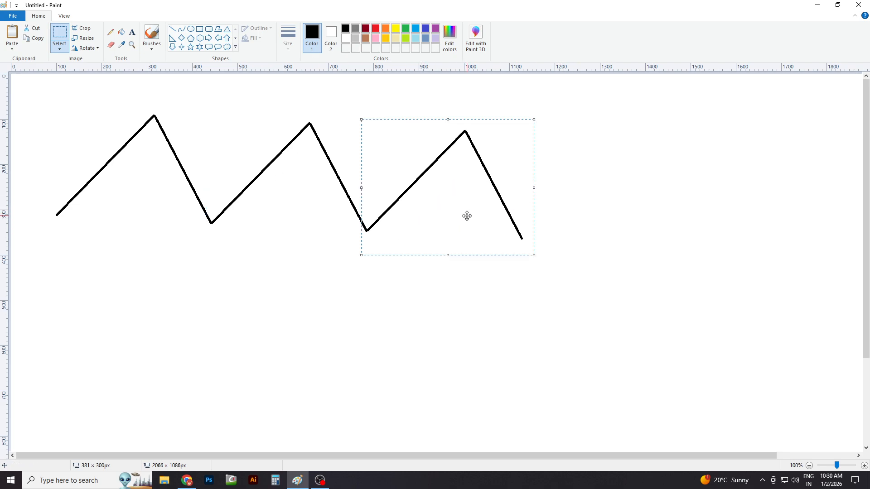
click(551, 207)
- Close the base of the three peaks with one straight line about 1036 px wide
click(111, 34)
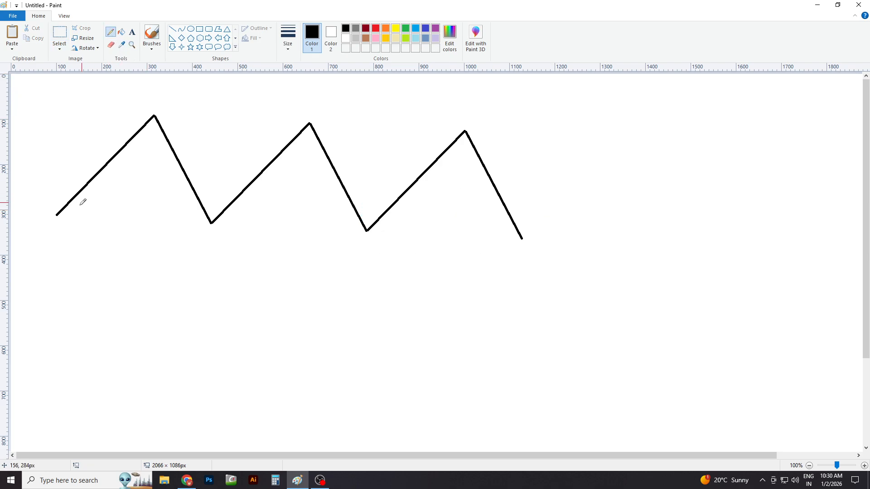
click(172, 29)
mouse_move(58, 216)
mouse_down()
mouse_move(481, 228)
mouse_move(525, 241)
mouse_up()
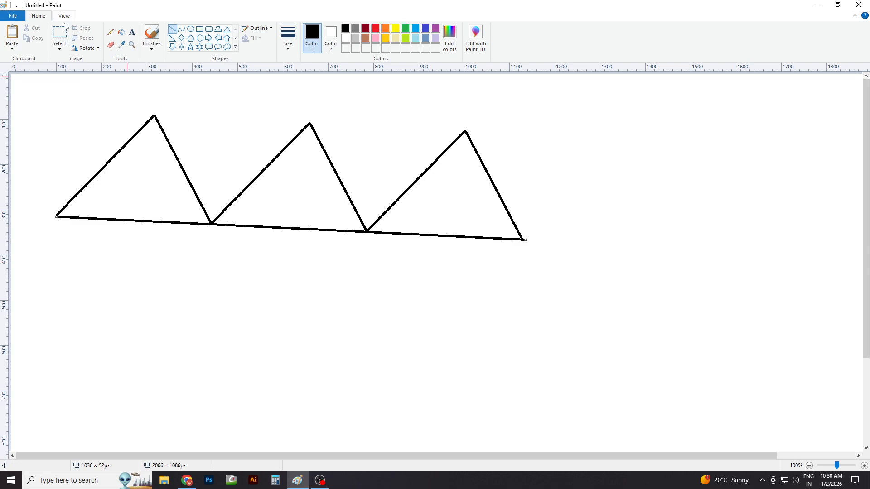
- Delete the whole three-peak drawing from the canvas
click(62, 30)
drag(29, 103, 532, 281)
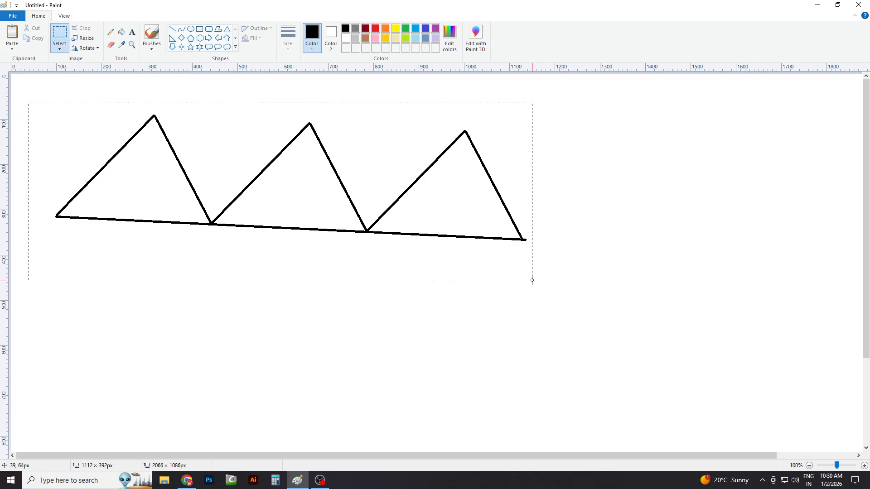
key(Delete)
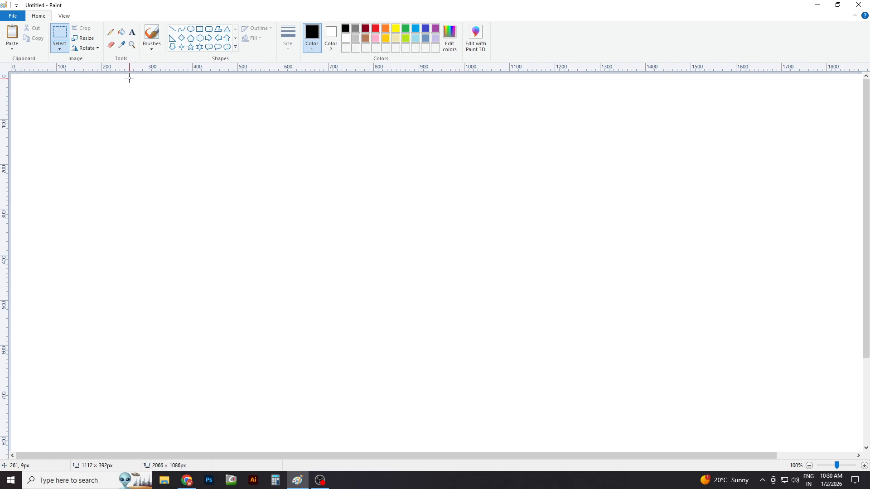
- Draw a horizontal black base line about 657 px long in the left half of the canvas
click(172, 29)
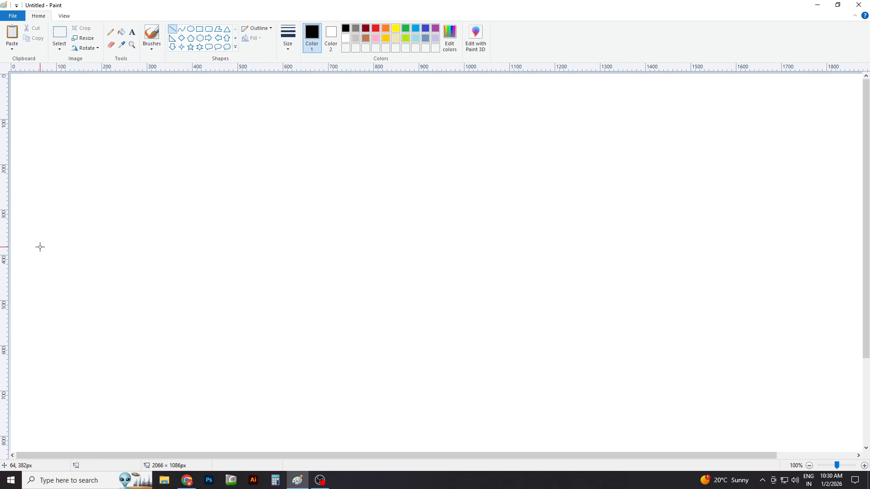
drag(18, 267, 315, 268)
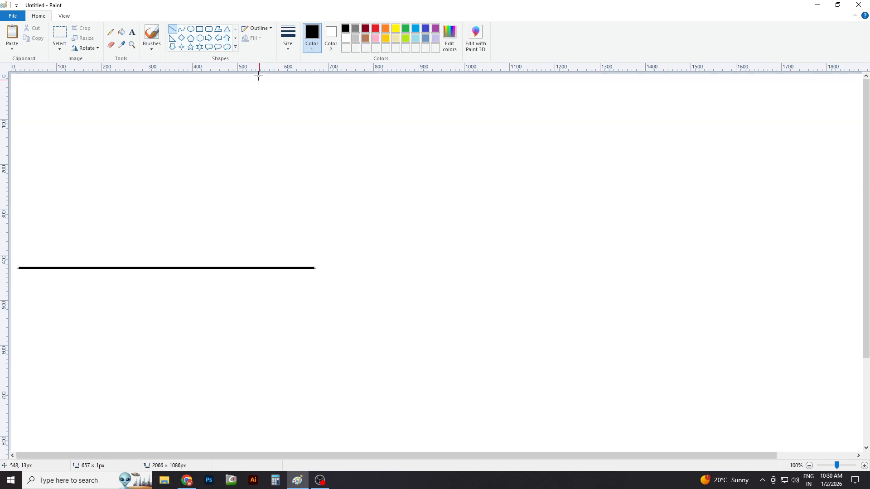
click(182, 29)
drag(45, 108, 316, 267)
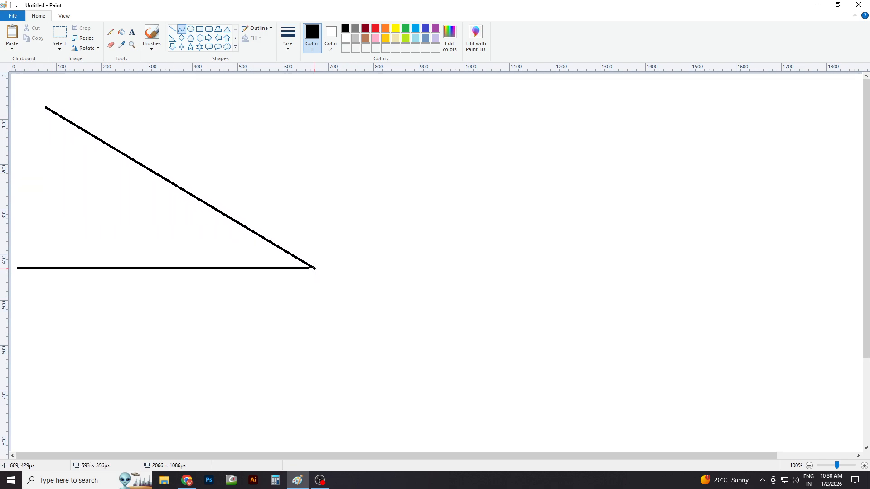
drag(229, 213, 132, 151)
key(ctrl+z)
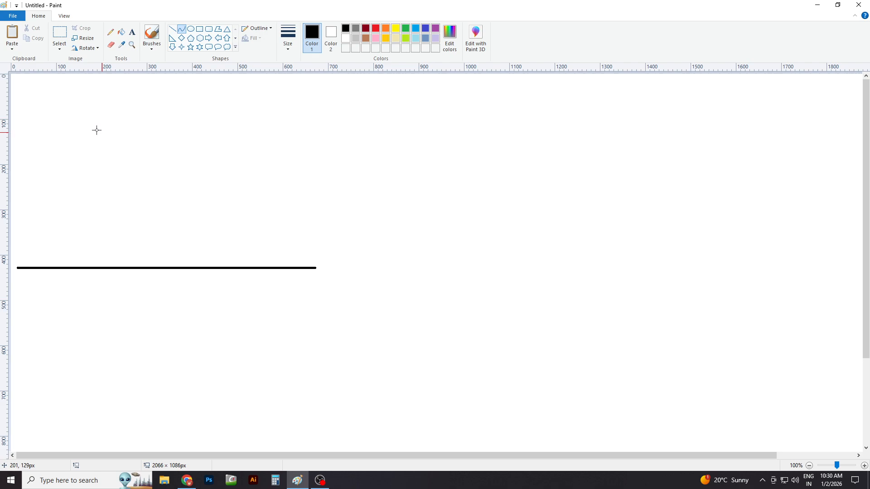
- Draw the mountain outline with three joined wavy curves descending to the base line's right end and a bowed curve closing its left side
drag(38, 93, 73, 102)
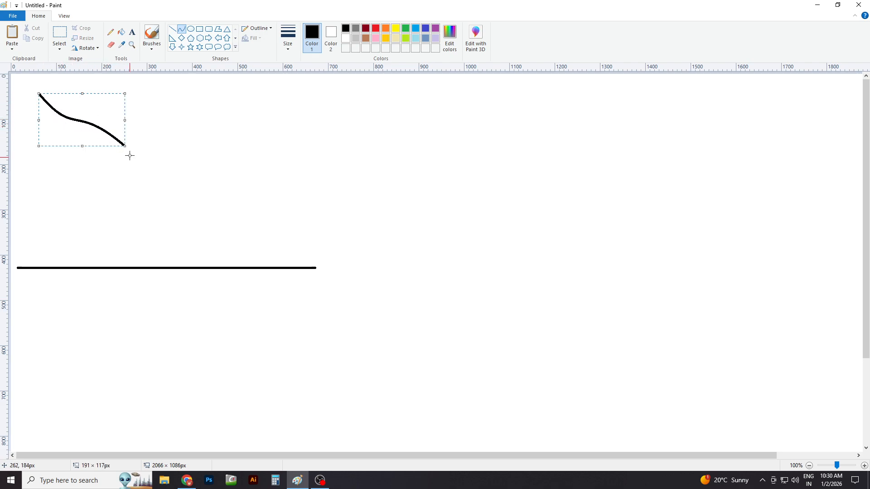
click(133, 152)
drag(125, 145, 235, 200)
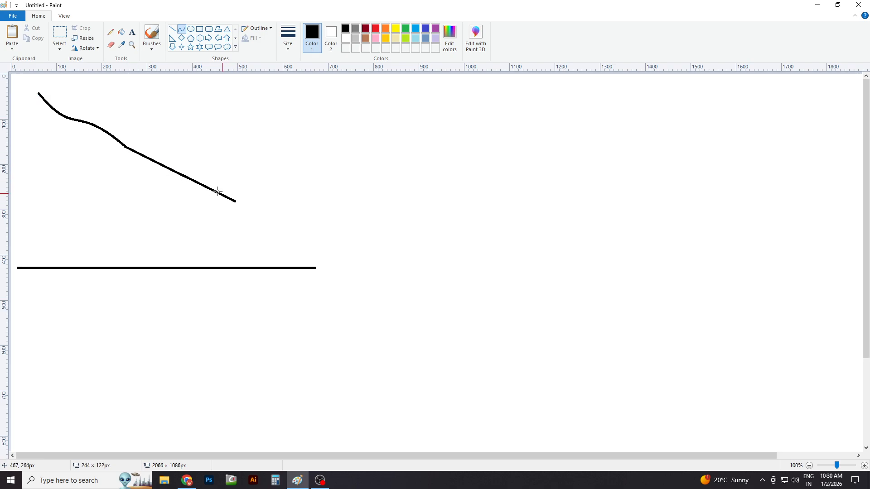
mouse_move(184, 177)
mouse_down()
mouse_move(153, 189)
mouse_move(202, 174)
mouse_move(317, 267)
mouse_up()
click(247, 208)
mouse_move(272, 235)
mouse_down()
mouse_move(251, 236)
mouse_move(268, 225)
mouse_up()
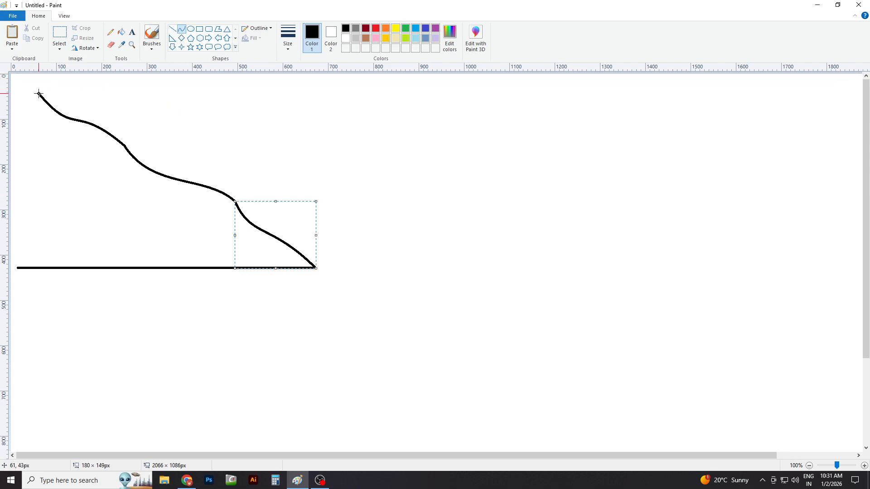
drag(39, 93, 18, 267)
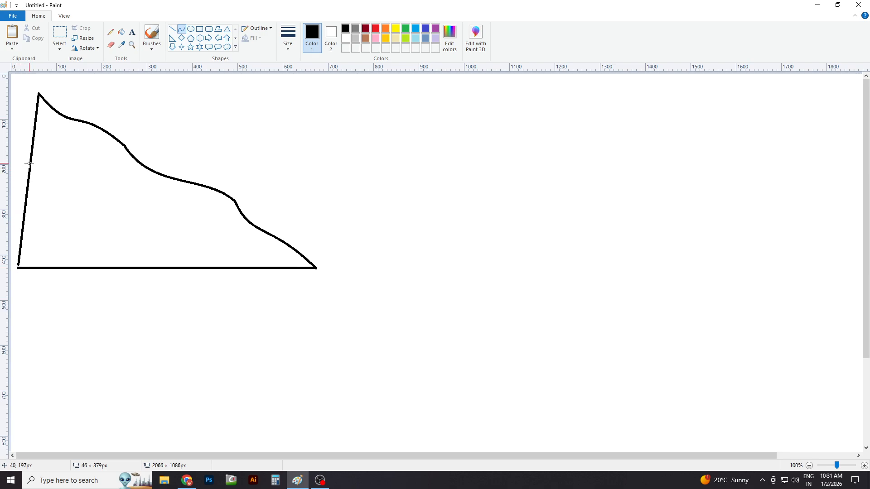
drag(29, 163, 23, 132)
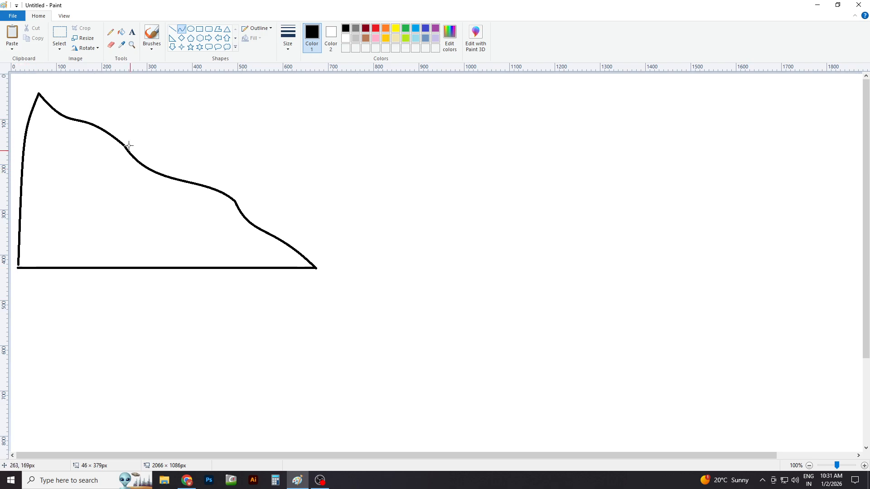
click(123, 35)
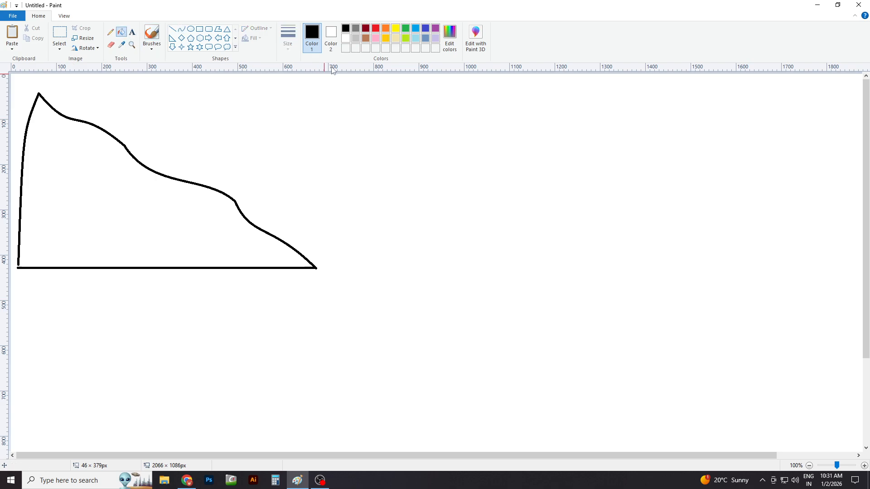
click(143, 189)
key(ctrl+z)
- Close the gap at the outline's lower-left corner with the Pencil and fill the mountain with black
click(110, 32)
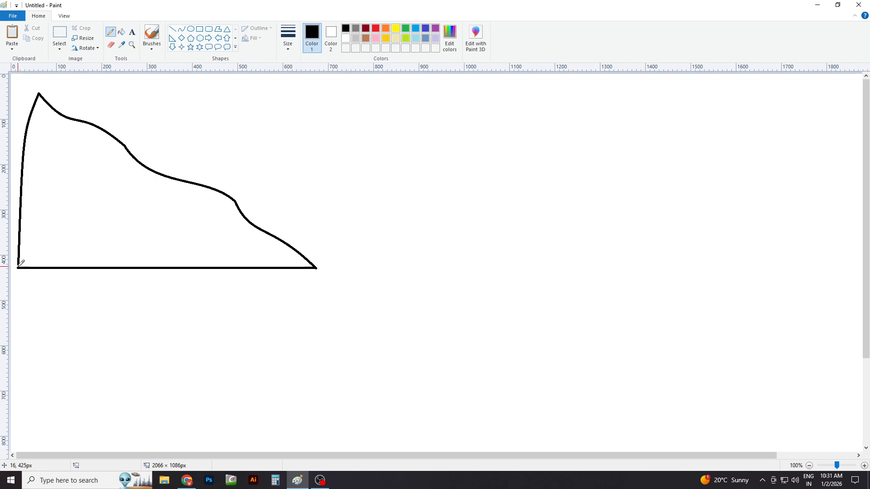
click(121, 32)
click(105, 183)
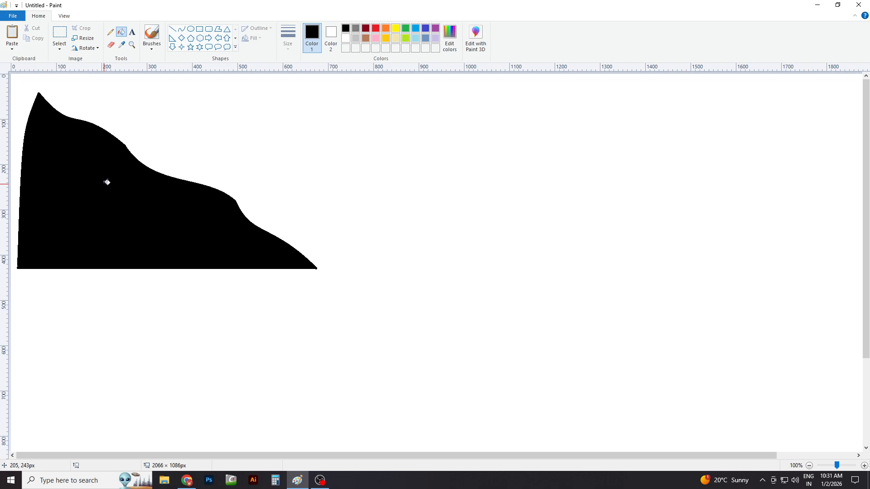
- Copy the black mountain and place the pasted duplicate to the right of the original
click(60, 34)
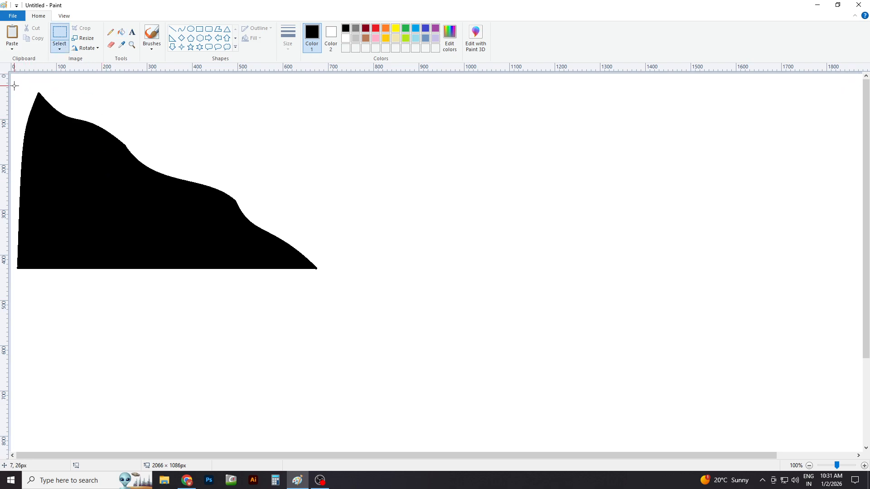
mouse_move(14, 86)
mouse_down()
mouse_move(72, 177)
mouse_move(202, 273)
mouse_up()
drag(323, 285, 323, 285)
key(ctrl+v)
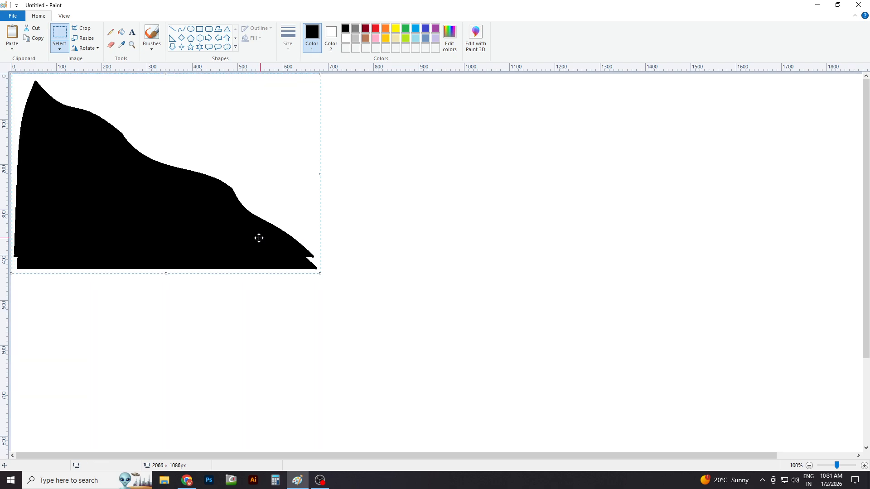
drag(258, 238, 553, 250)
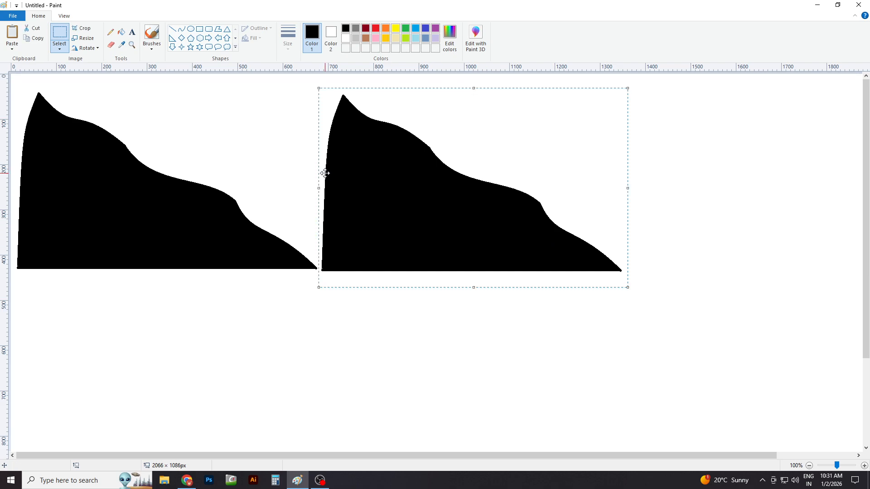
- Flip the duplicated mountain horizontally and align its tip and base with the original's right end
click(87, 48)
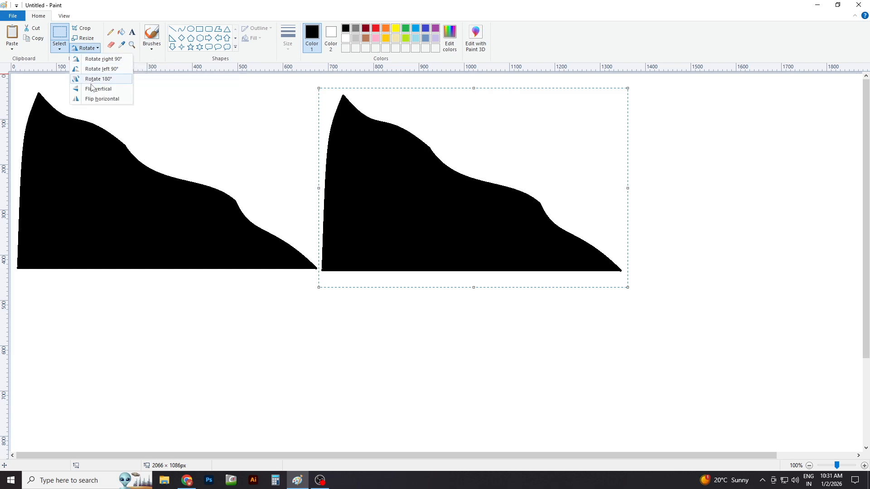
click(93, 100)
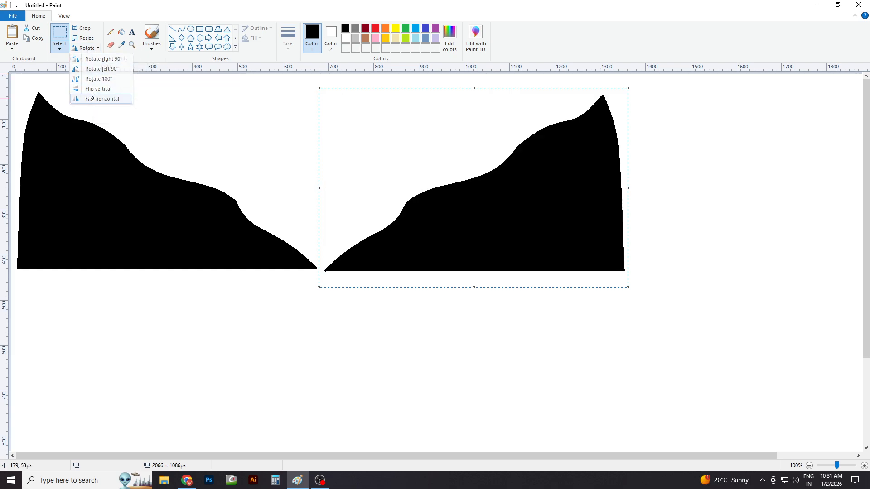
drag(412, 210, 406, 207)
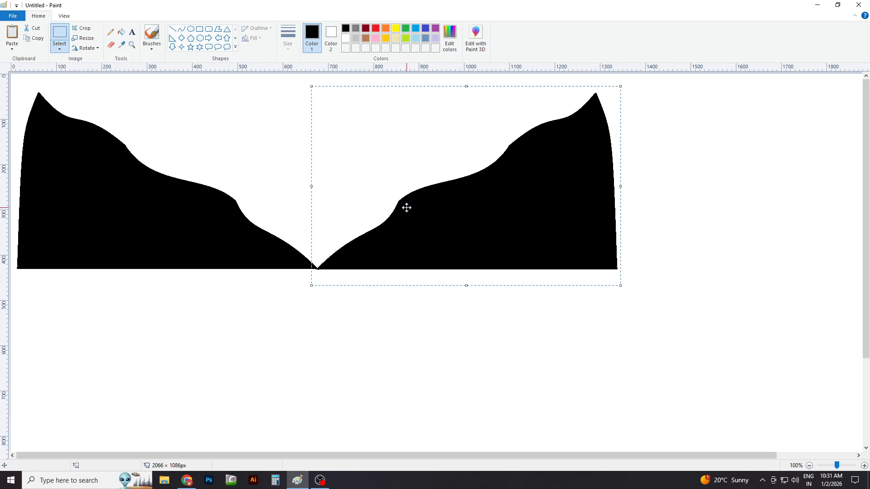
click(405, 305)
- Draw a yellow circle about 123 × 123 px in the valley between the mountains and fill it yellow
click(192, 30)
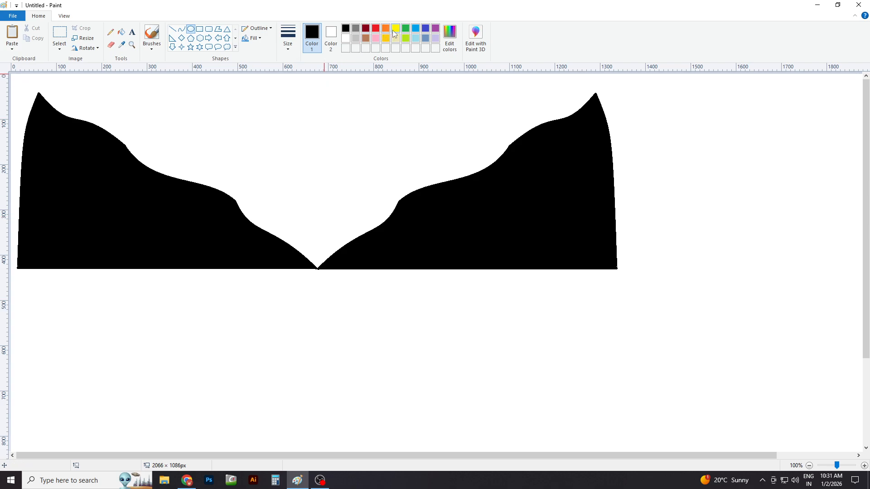
click(395, 30)
drag(284, 177, 341, 232)
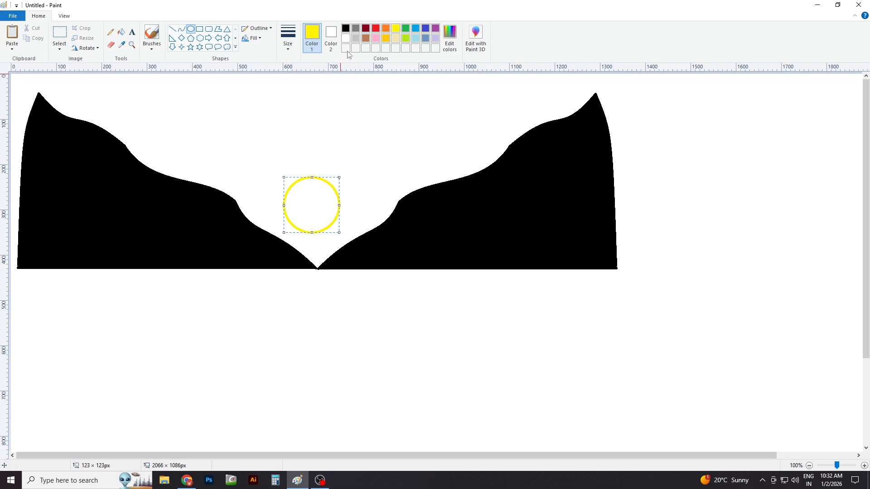
click(121, 31)
click(323, 191)
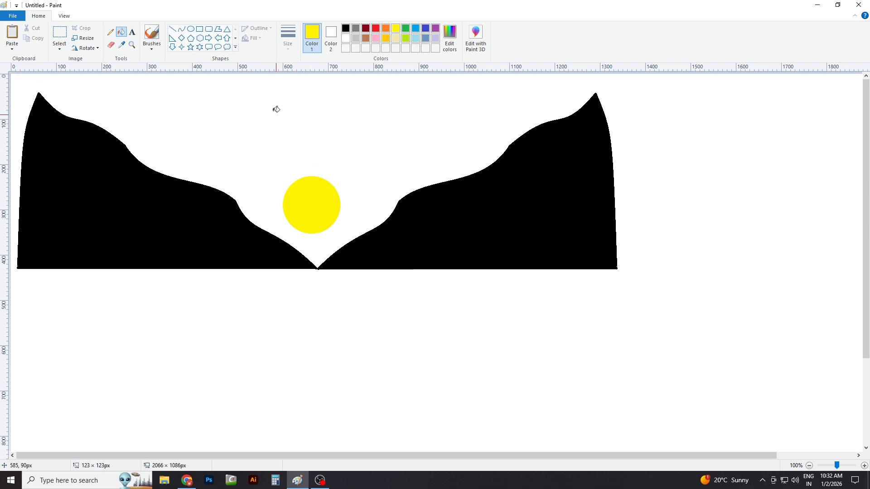
- Spray a yellow glow around the sun and down into the valley with the Airbrush
click(155, 47)
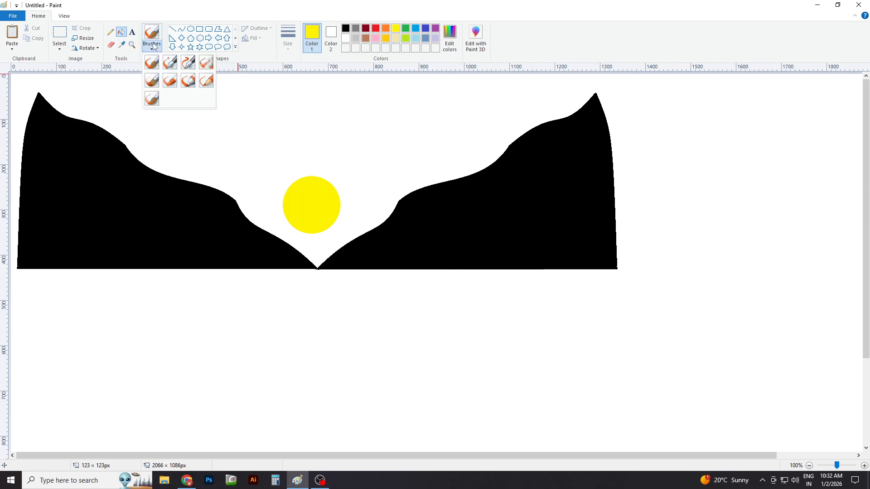
click(206, 64)
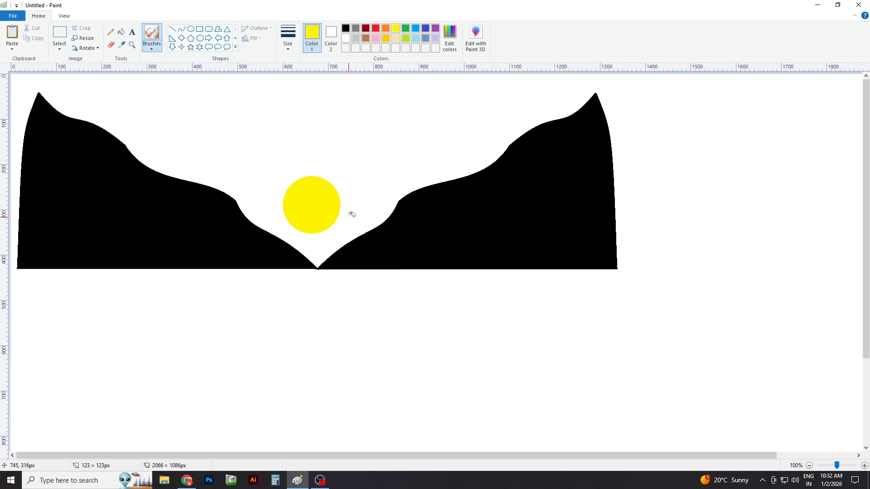
mouse_move(350, 209)
mouse_down()
mouse_move(342, 231)
mouse_move(319, 247)
mouse_move(286, 233)
mouse_move(281, 202)
mouse_up()
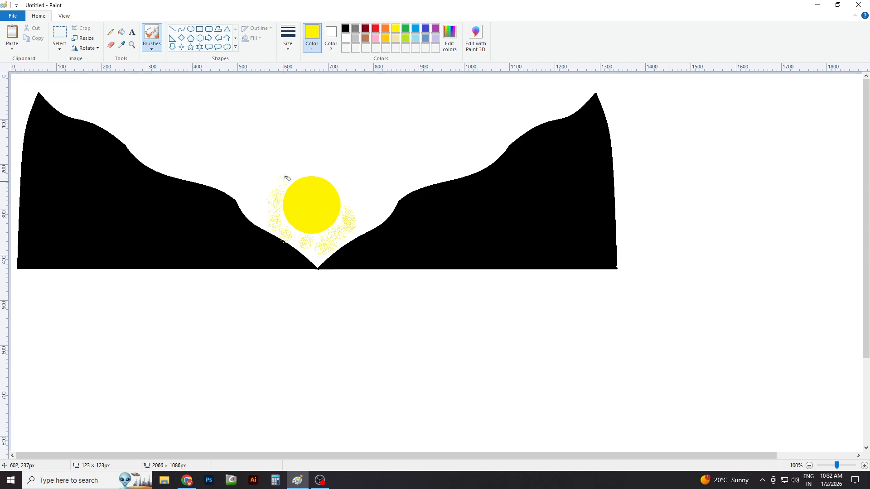
mouse_move(302, 172)
mouse_down()
mouse_move(322, 167)
mouse_move(341, 187)
mouse_up()
mouse_move(320, 259)
mouse_down()
mouse_move(300, 233)
mouse_move(341, 232)
mouse_up()
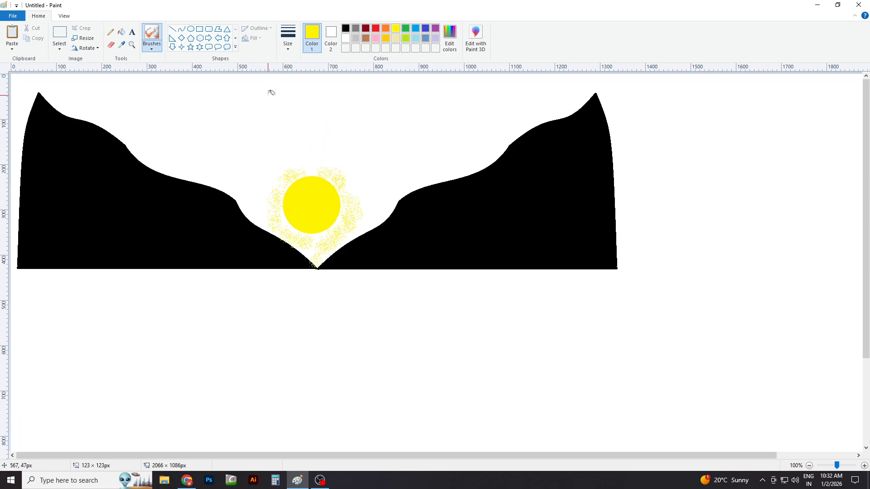
click(181, 28)
drag(463, 335, 463, 387)
key(ctrl+z)
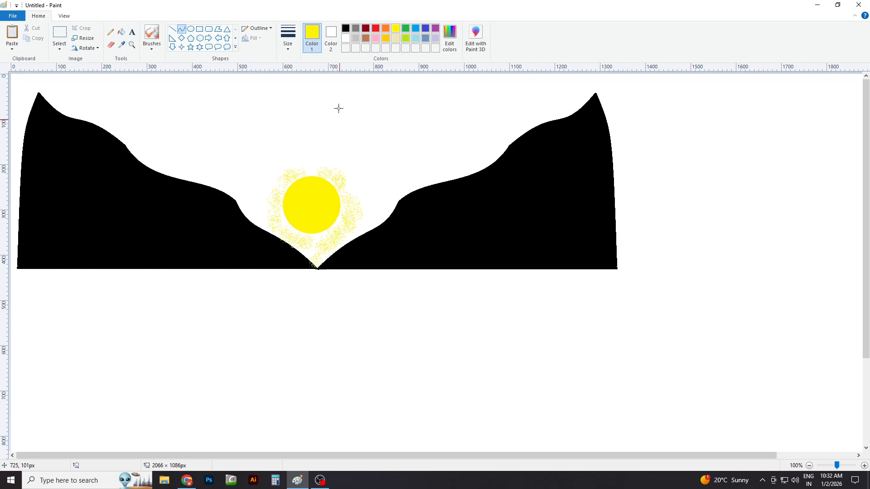
click(346, 29)
drag(429, 365, 430, 411)
key(ctrl+z)
drag(442, 343, 442, 396)
key(ctrl+z)
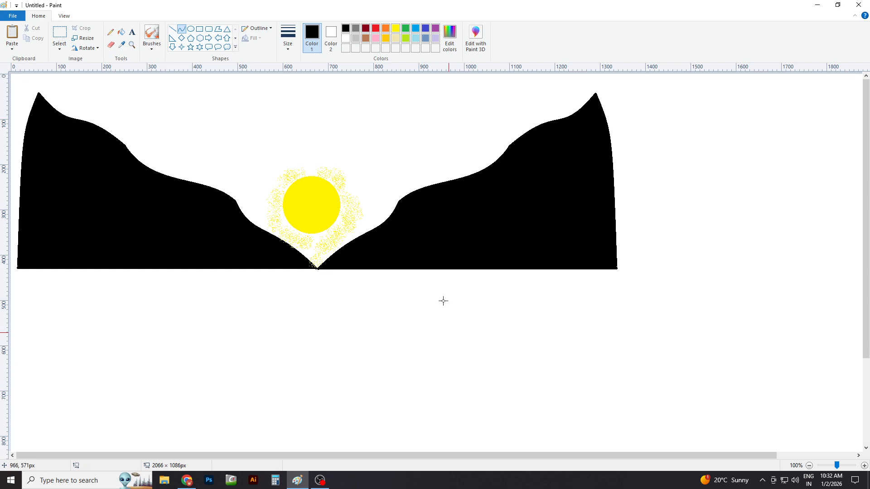
- Draw a green vertical curve about 27 × 171 px, bowed to the right, below the right-hand mountain
click(406, 29)
drag(458, 347, 472, 424)
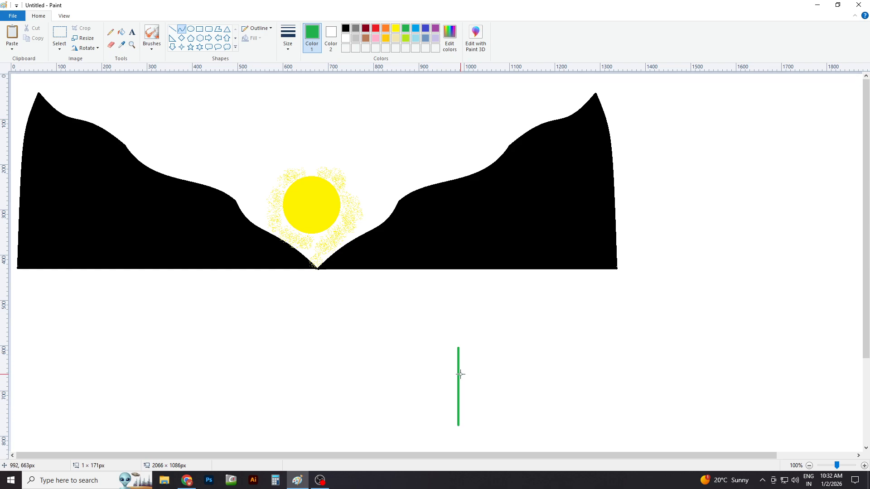
drag(459, 380, 470, 385)
- Place a copy of the green curve to its right and flip the copy horizontally to form the trunk's sides
click(66, 44)
click(59, 17)
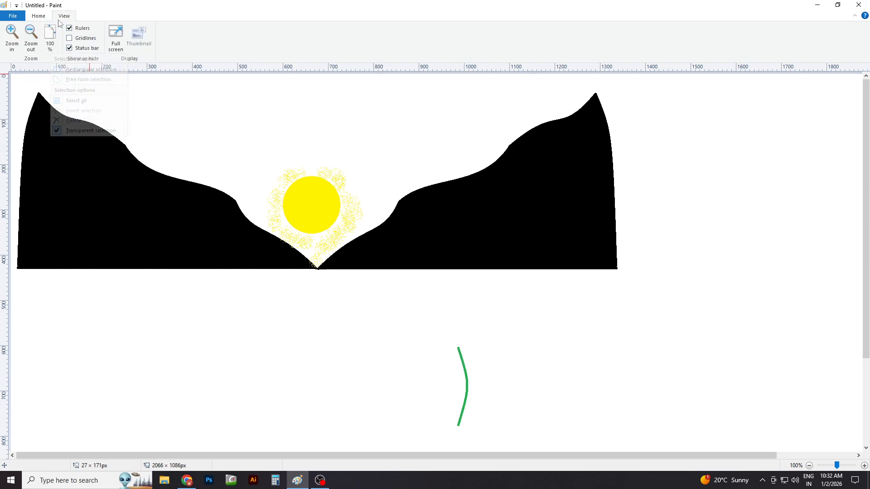
click(45, 18)
click(61, 33)
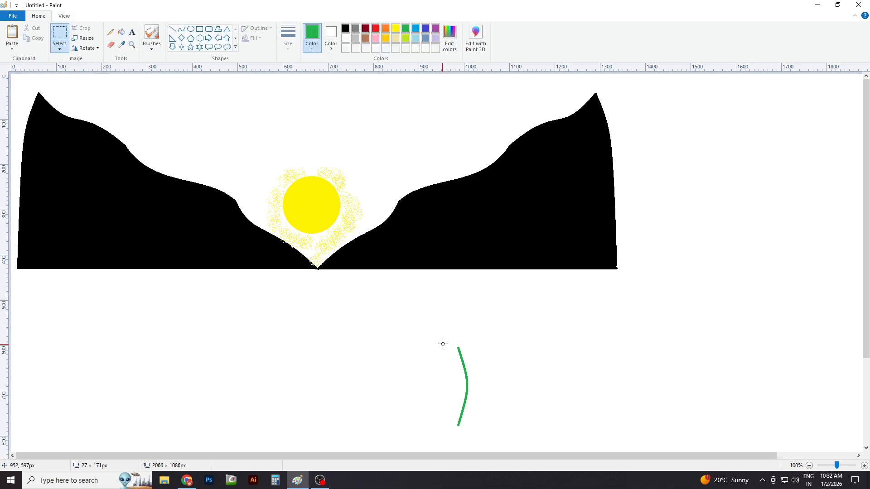
drag(444, 340, 501, 421)
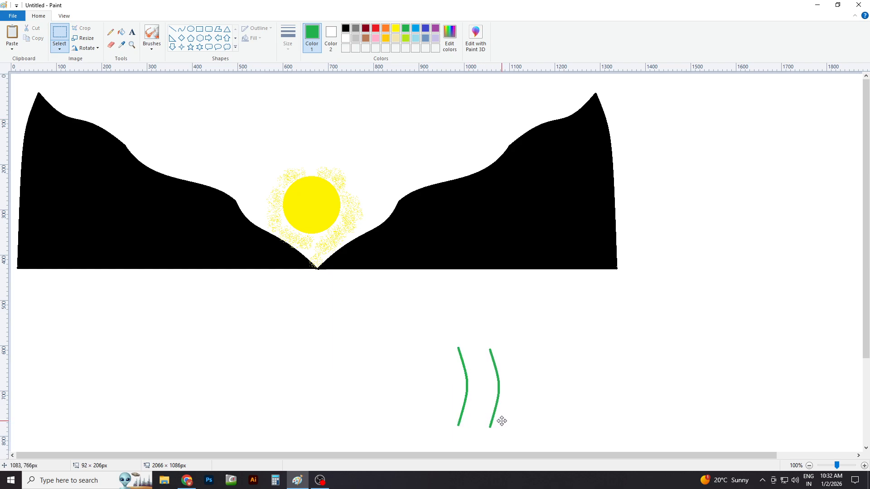
click(84, 48)
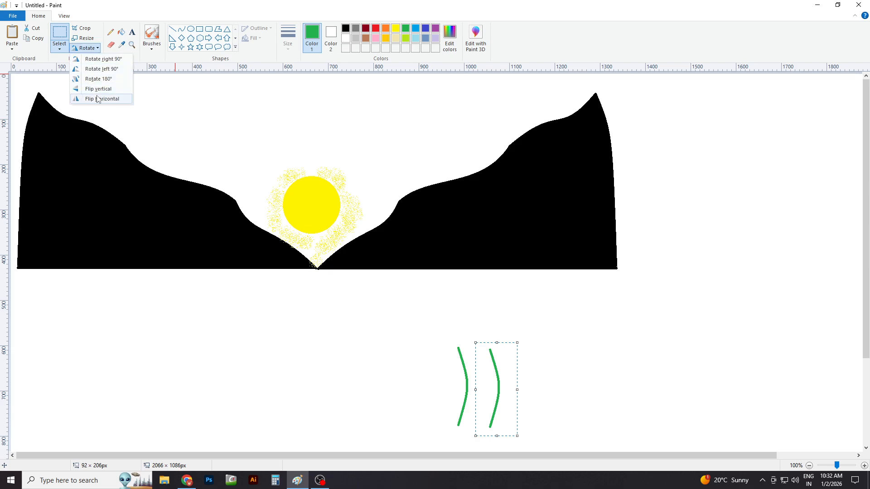
right_click(494, 366)
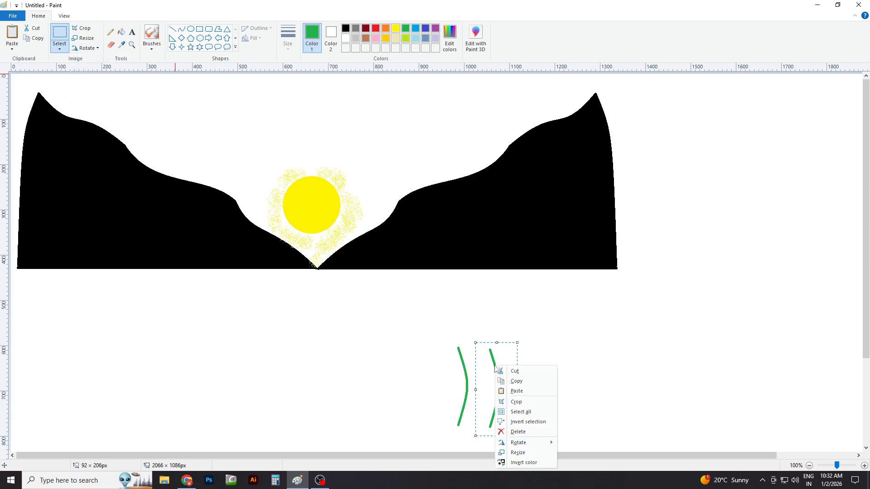
mouse_move(533, 447)
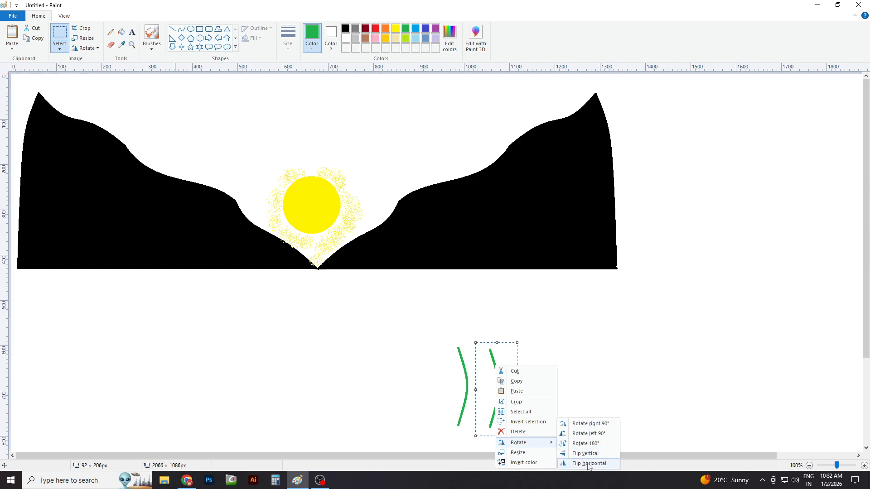
click(587, 463)
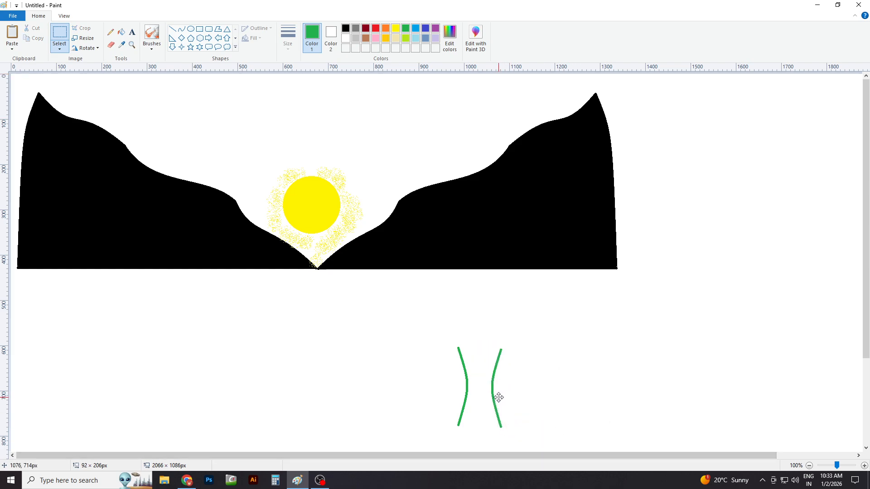
- Recolor both trunk curves dark red with the Fill tool
click(228, 49)
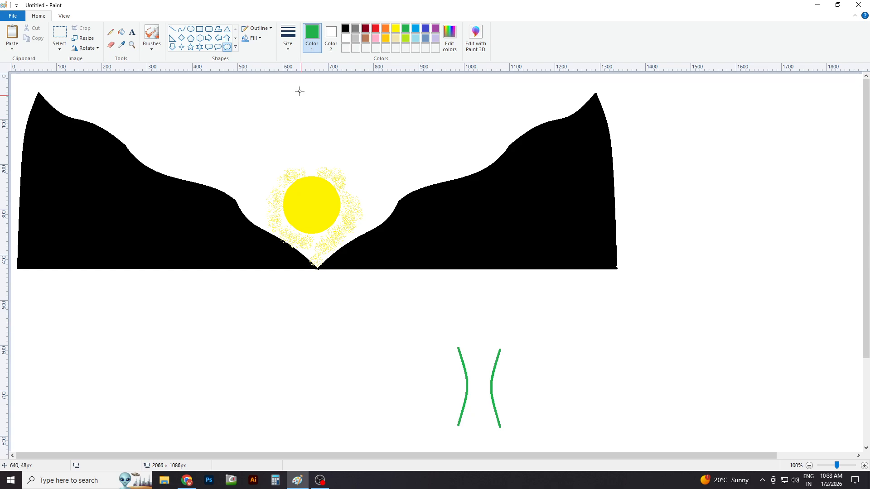
click(121, 32)
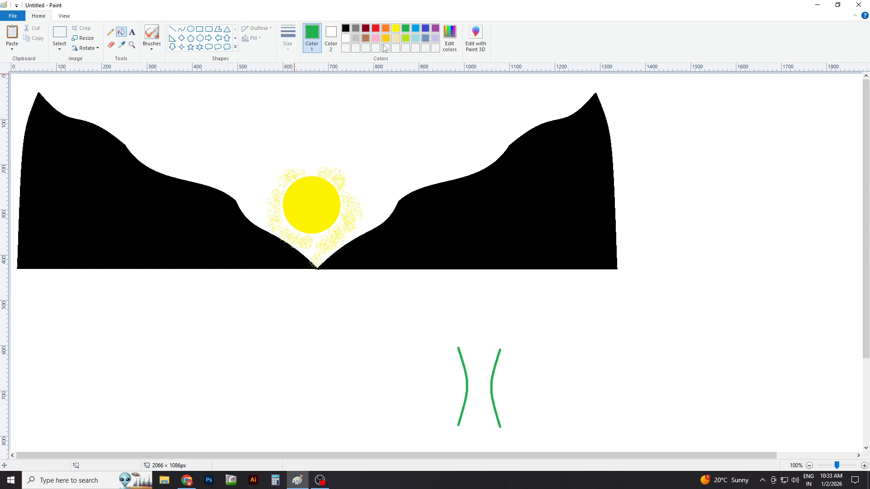
click(467, 376)
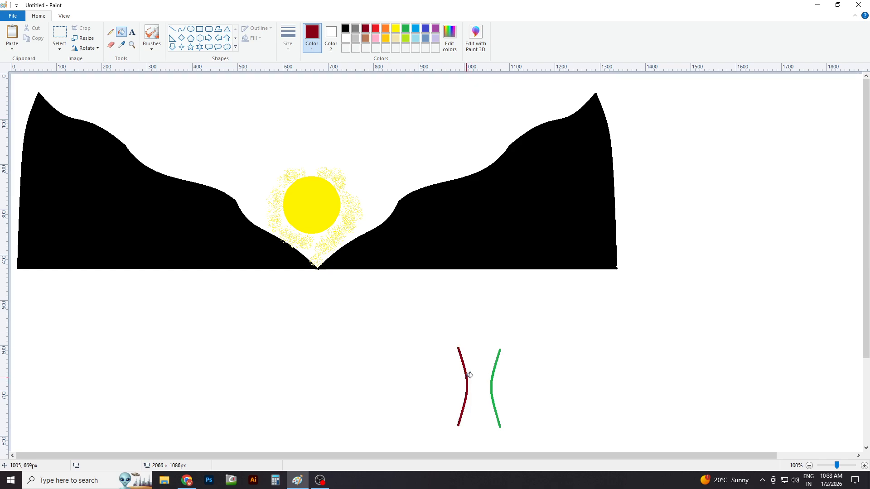
click(493, 381)
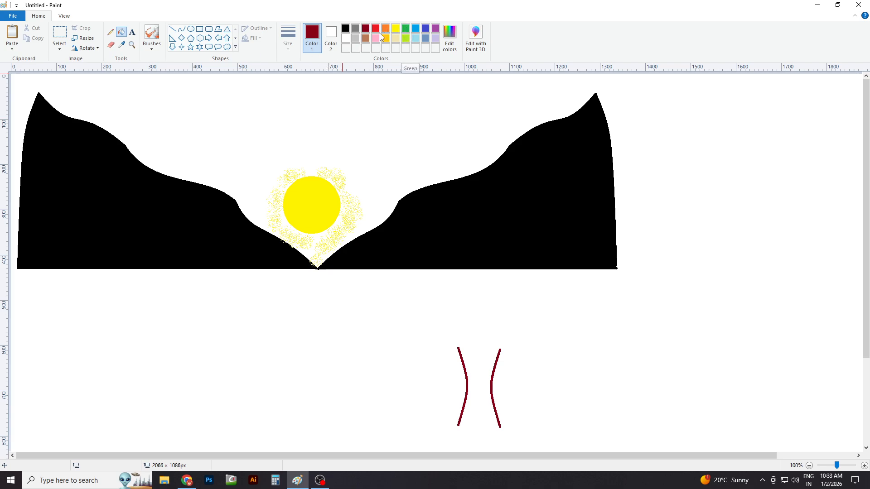
- Draw a brown cloud callout about 80 × 82 px below the valley and erase its tail
click(365, 38)
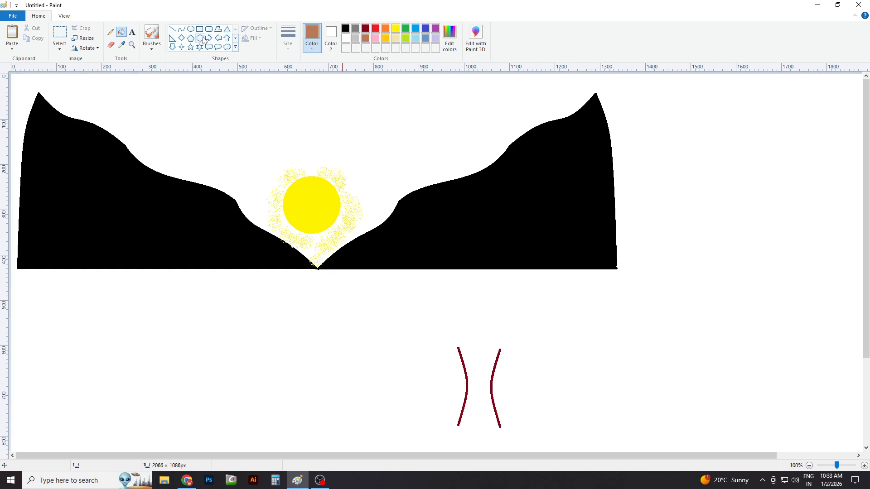
click(227, 47)
drag(310, 340, 359, 378)
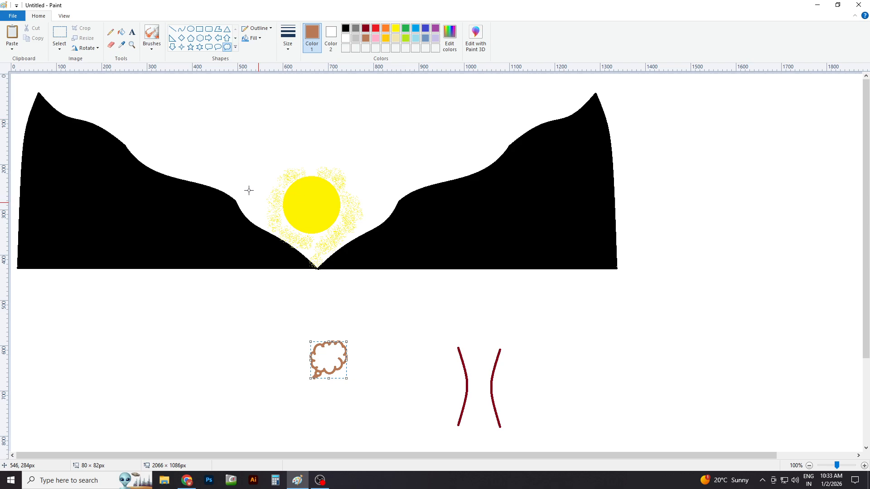
click(110, 44)
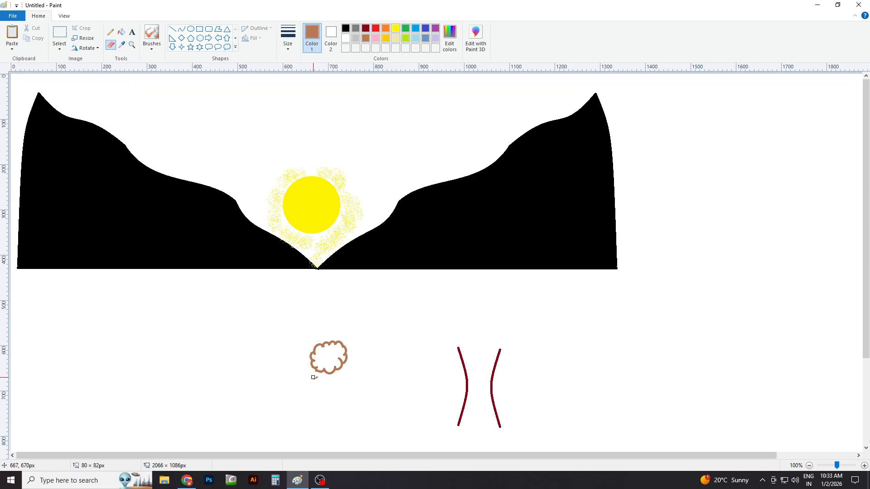
click(121, 32)
click(323, 359)
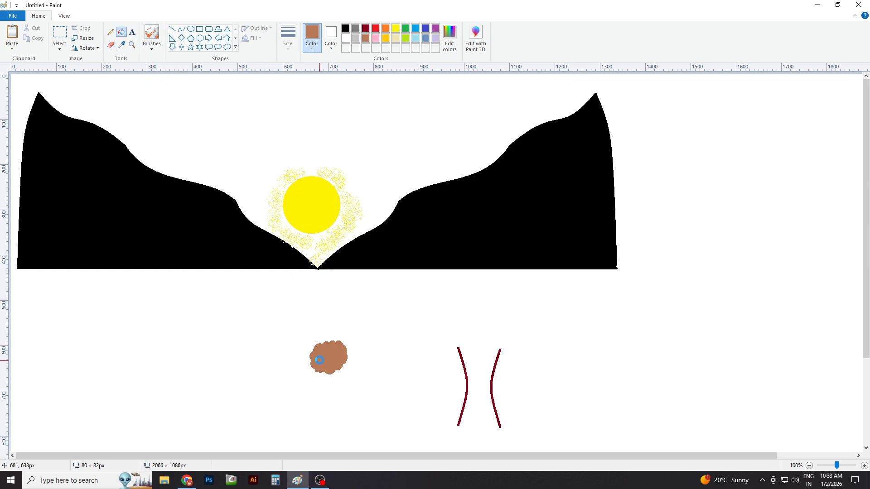
key(ctrl+z)
- Arrange six brown cloud outlines as an overlapping canopy above the trunk curves and fill each cloud green
click(60, 33)
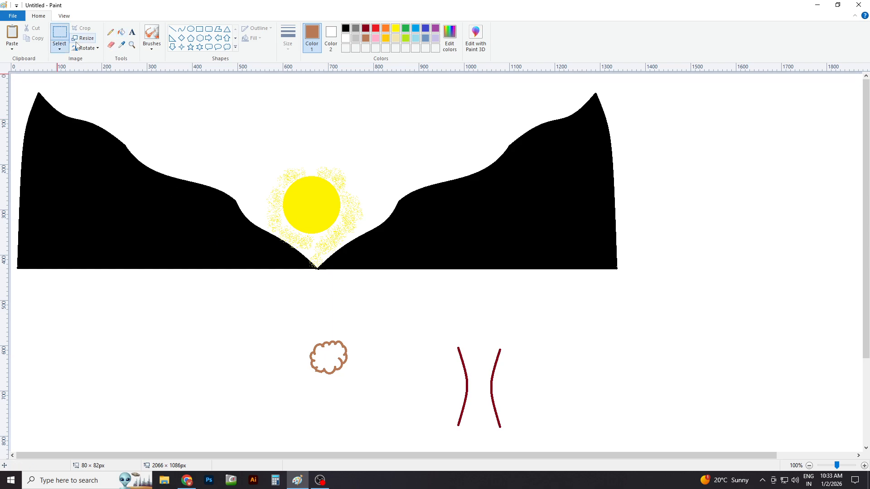
drag(319, 350, 481, 304)
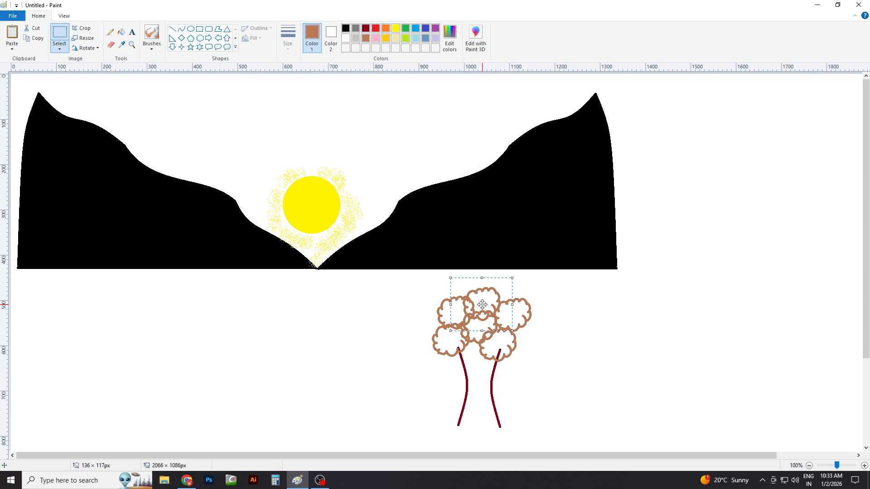
click(122, 32)
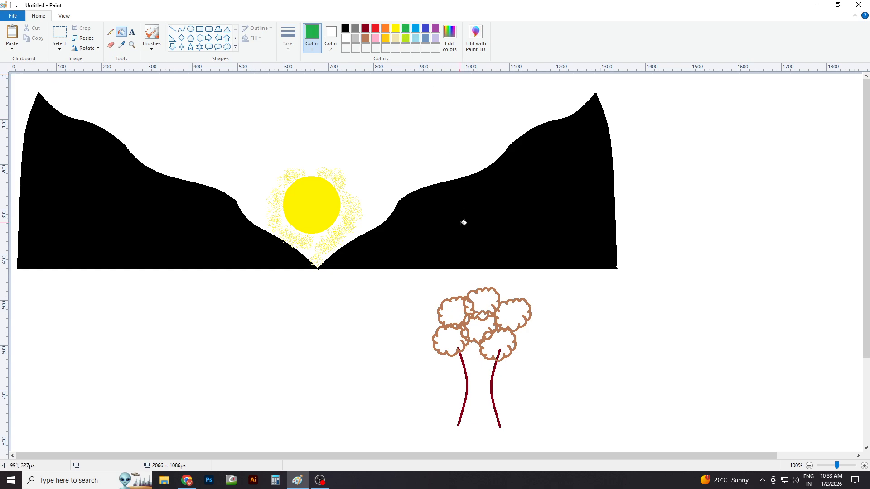
click(485, 295)
click(507, 309)
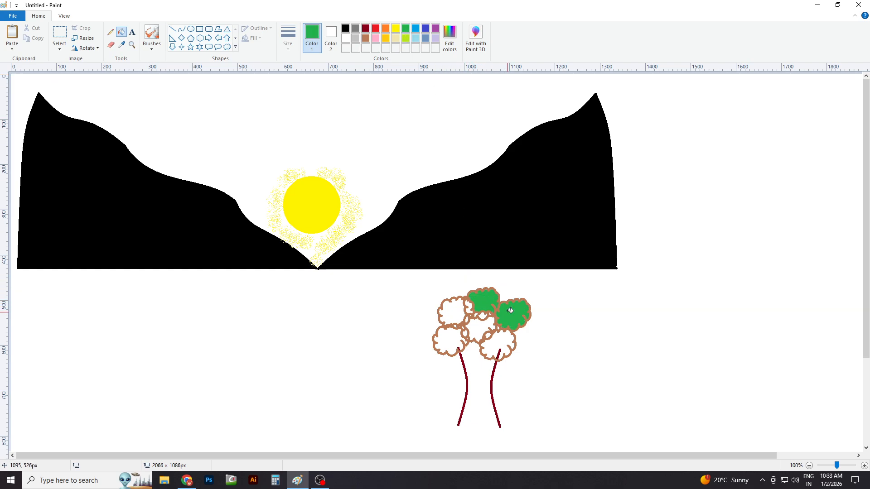
click(504, 338)
click(482, 328)
click(452, 313)
click(449, 339)
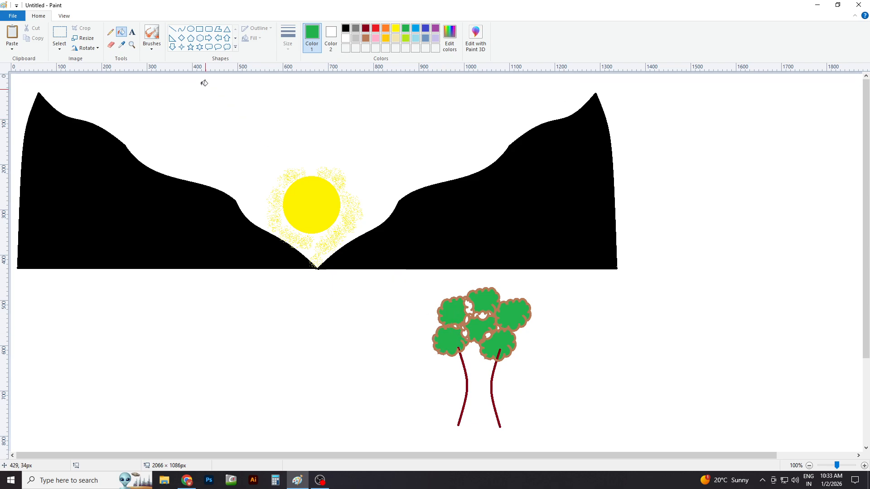
- Close the trunk's base with a dark red curve about 93 × 20 px and fill the trunk dark red
click(181, 29)
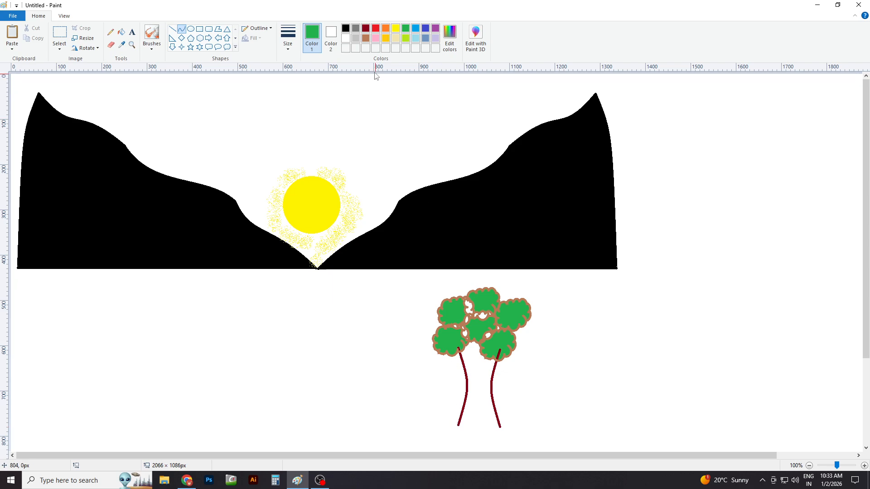
click(366, 28)
drag(459, 425, 484, 434)
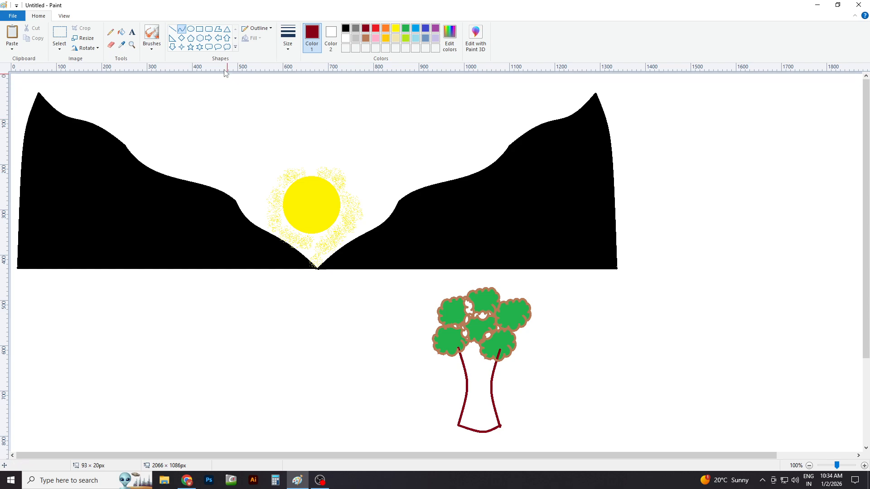
click(124, 33)
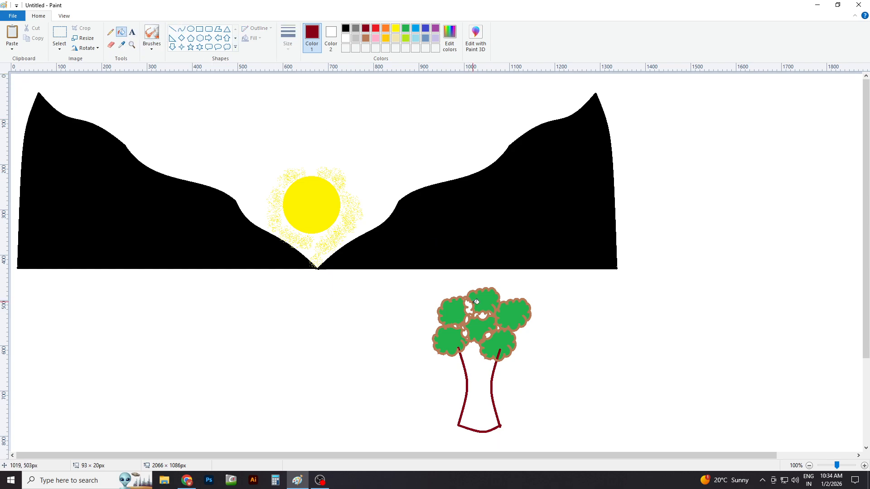
click(484, 374)
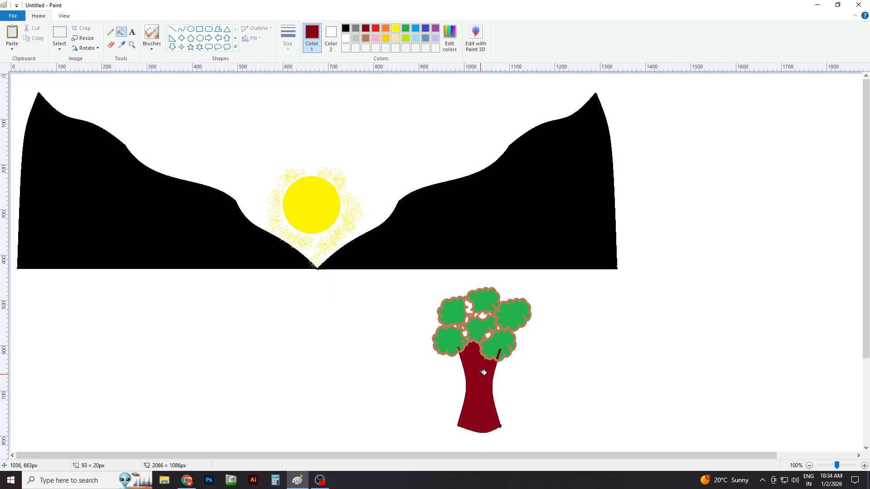
- Move the whole tree to the blank area right of the mountains and place a copy shrunk to about 182 × 207 px above it
click(56, 37)
drag(407, 278, 547, 437)
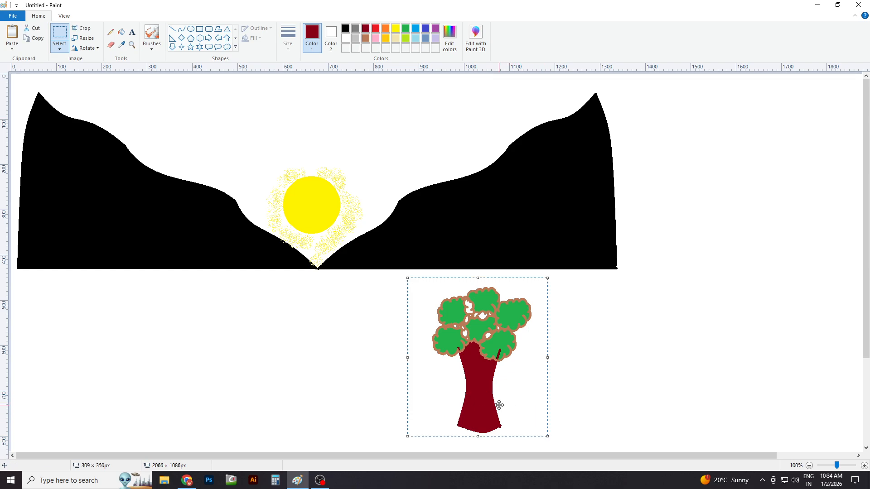
drag(491, 406, 795, 232)
drag(716, 267, 773, 202)
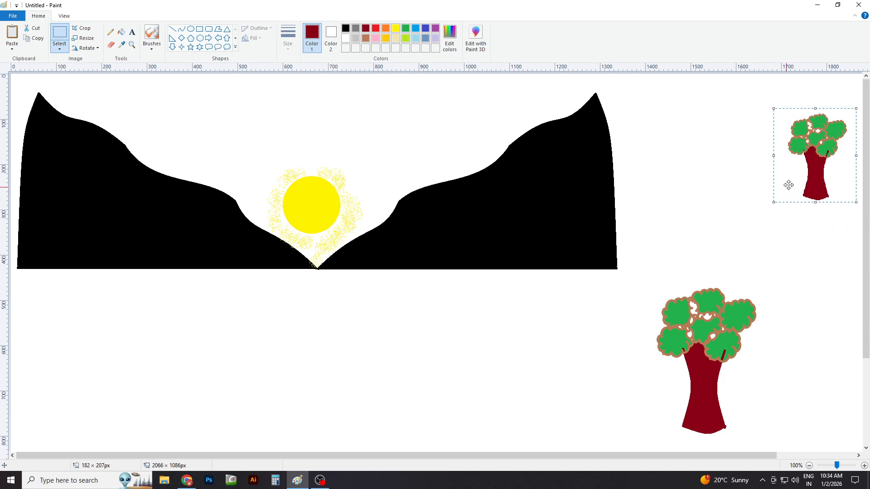
- Place copies of the small tree along the mountain slopes, three on the right mountain and four on the left
drag(815, 166, 511, 142)
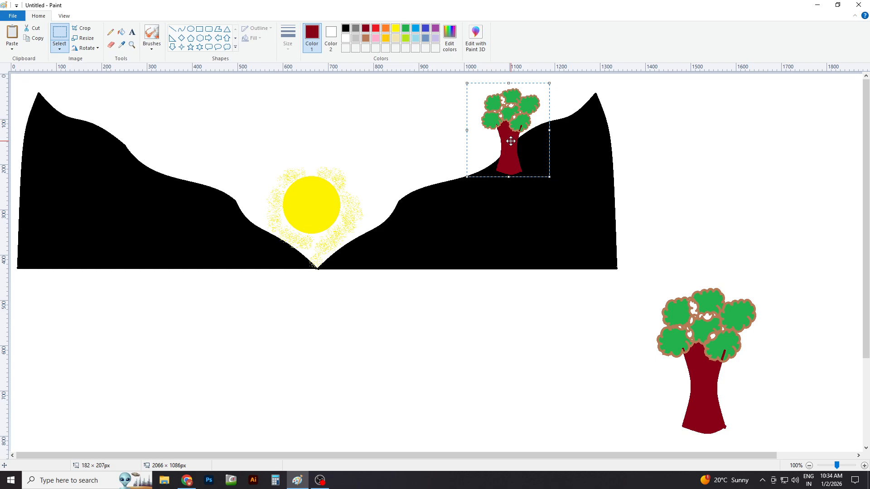
ctrl+drag(510, 141, 69, 133)
click(292, 323)
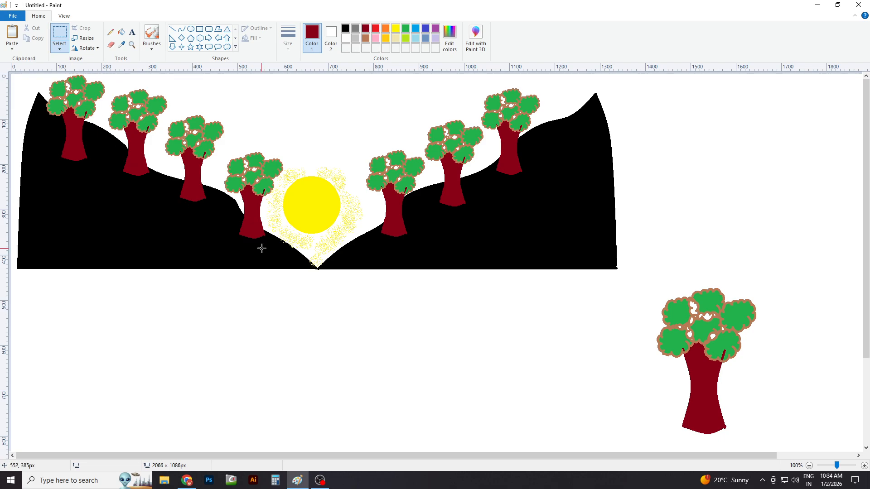
- Save the picture to the Desktop as a PNG named Tree and start a new blank picture
click(15, 16)
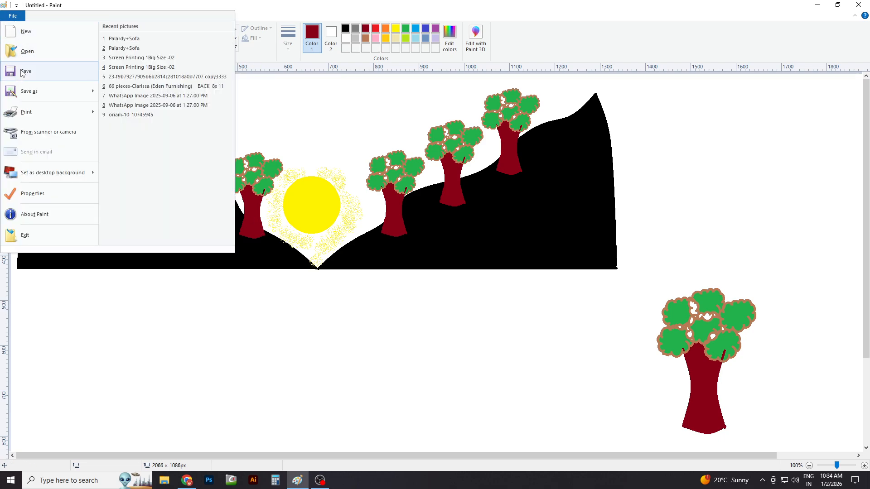
click(29, 91)
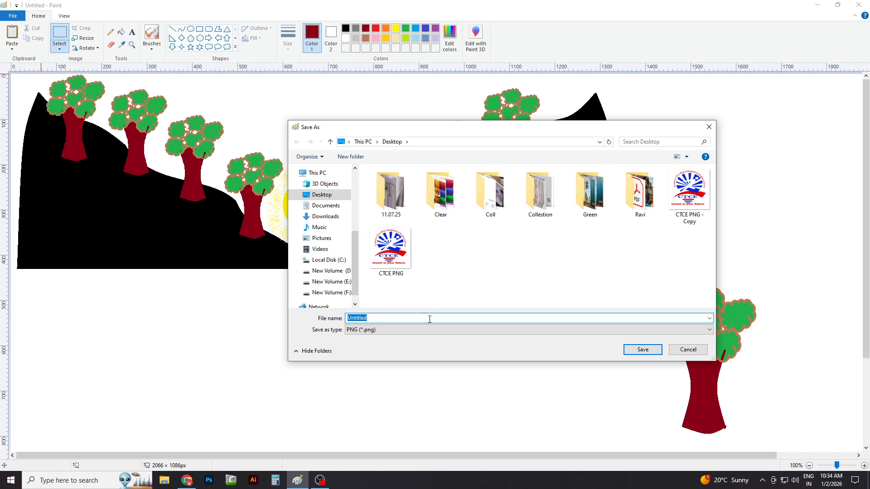
text(Tree)
click(643, 351)
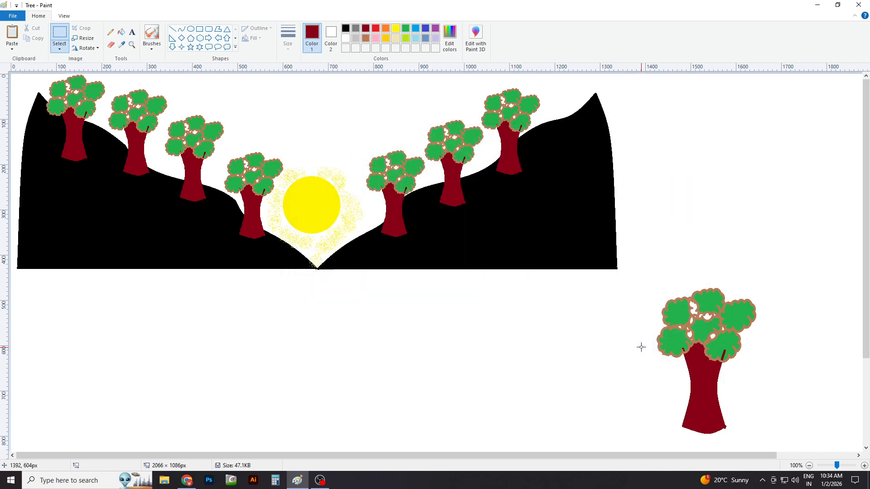
key(ctrl+n)
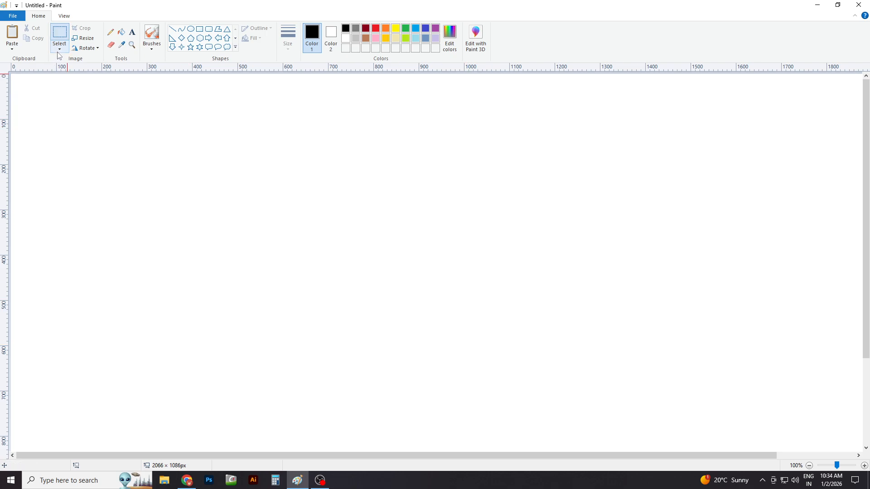
- Shrink the blank canvas to about 1802 × 924 px by its lower-right corner
click(59, 37)
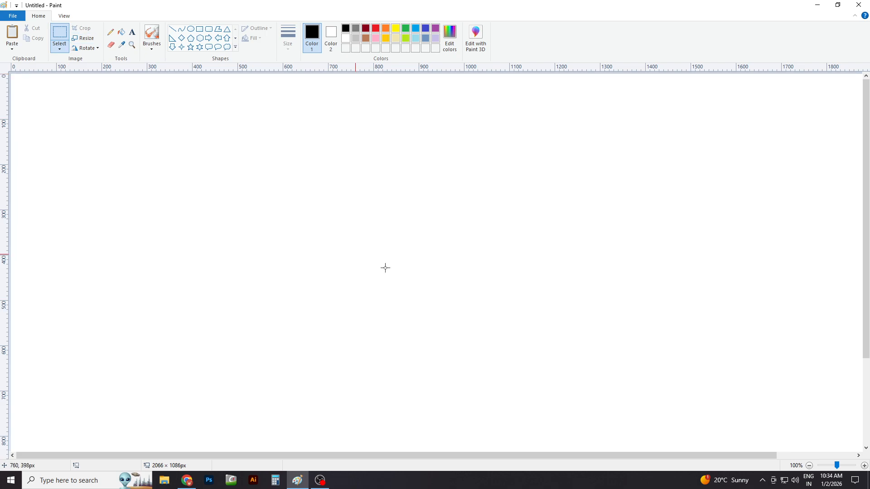
scroll(680, 403, down, 1)
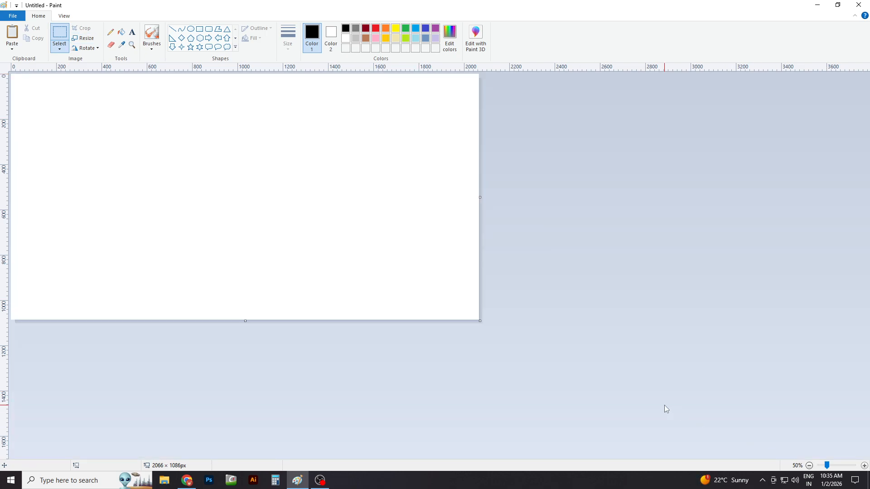
drag(479, 323, 420, 284)
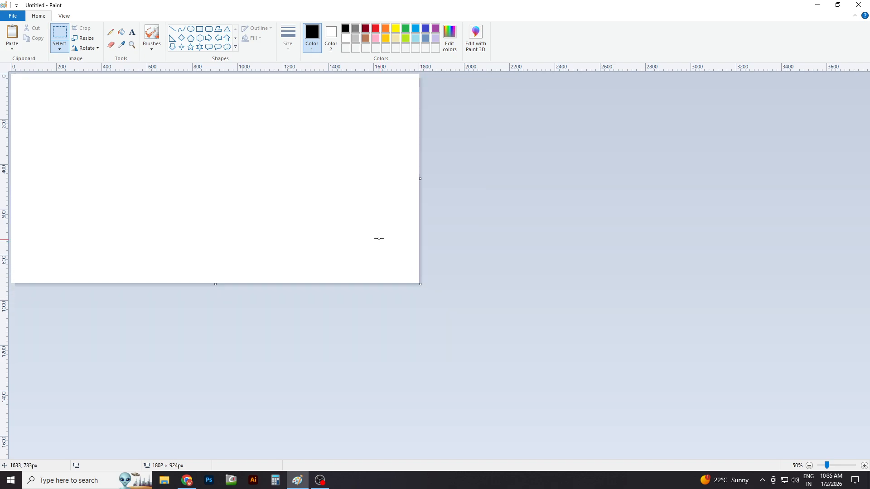
- Draw a red diagonal line in the second-thinnest size from the canvas's upper-right corner to its lower-left corner
click(173, 30)
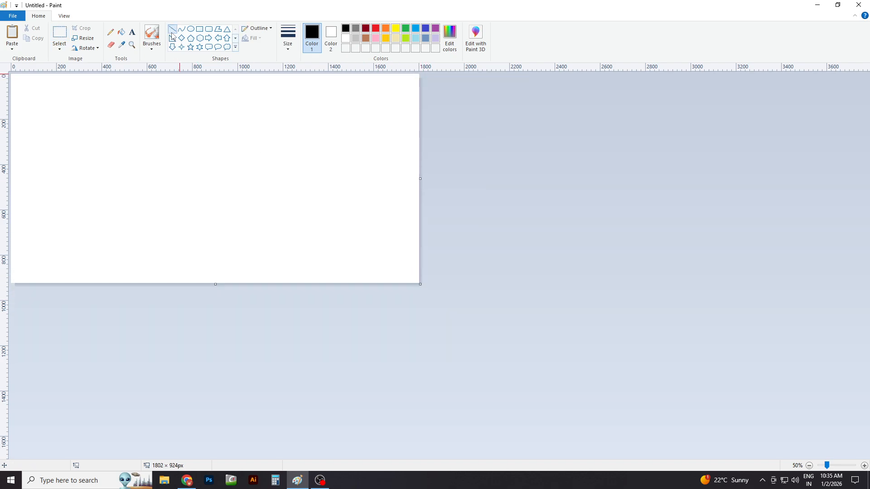
click(292, 50)
click(309, 83)
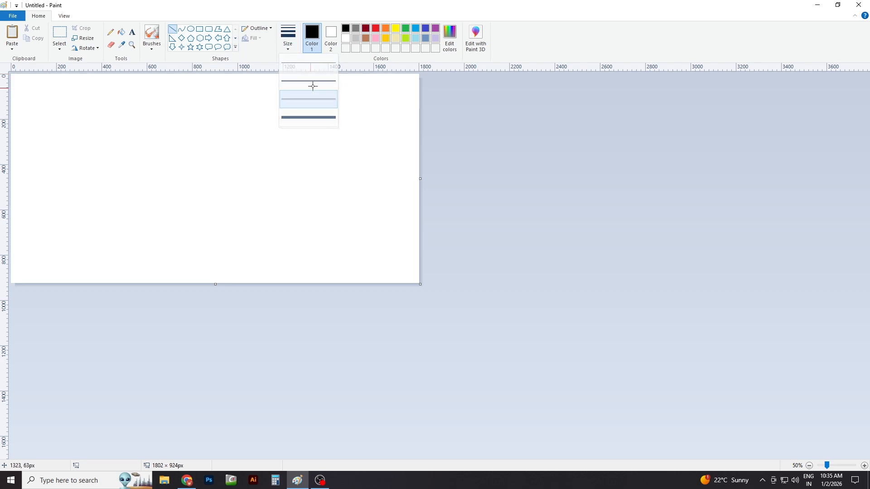
click(376, 29)
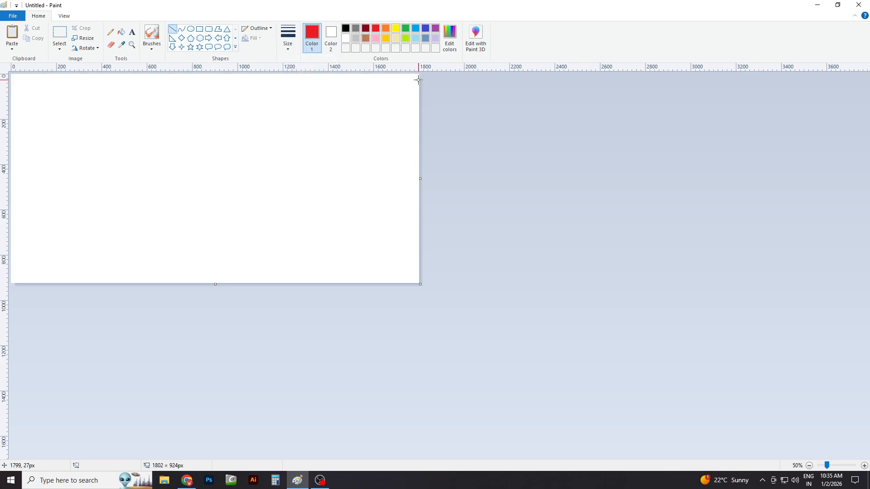
drag(418, 75, 7, 284)
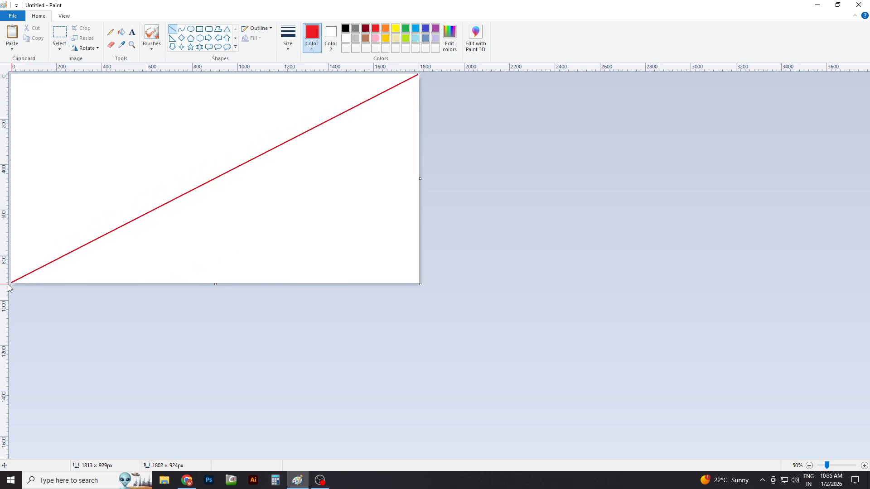
- Fill the area above the diagonal line with red and the area below it with orange
click(122, 36)
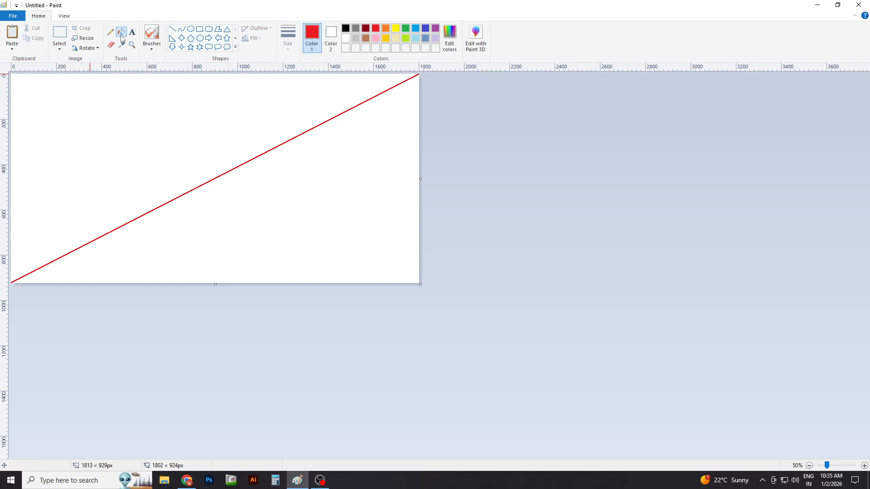
click(136, 118)
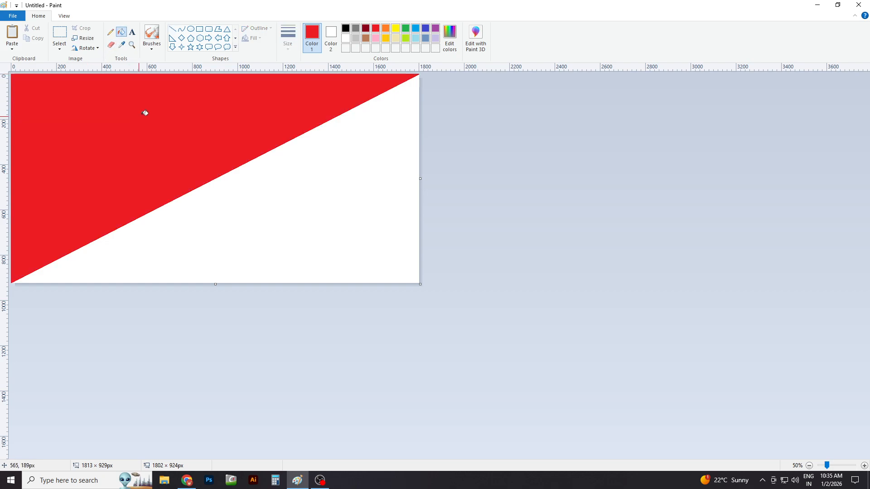
click(385, 28)
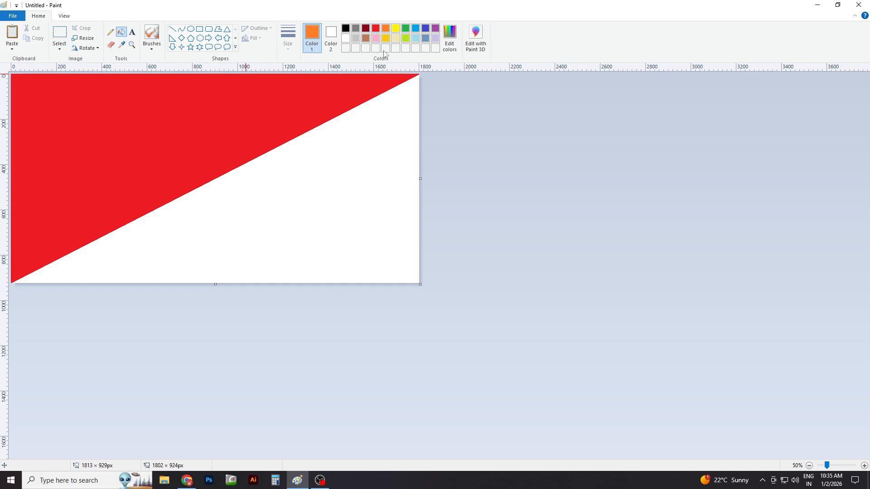
click(364, 145)
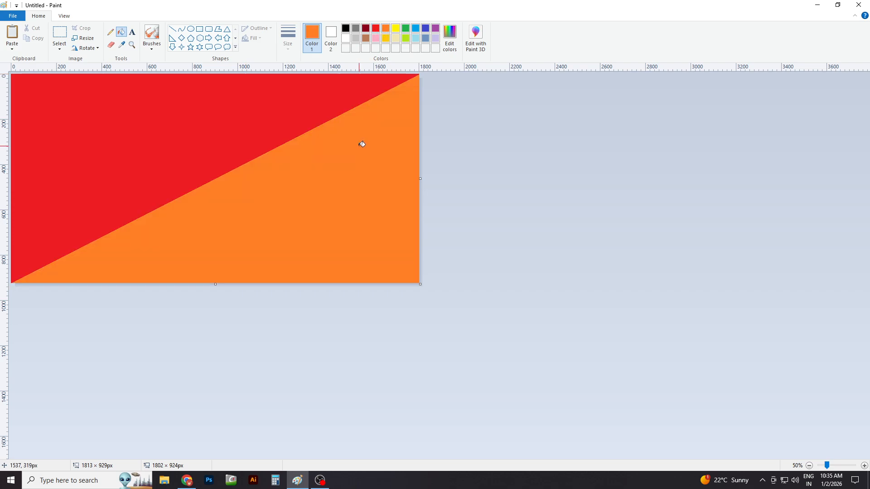
- Resize the picture by pixels to a vertical size of 1 without maintaining the aspect ratio
click(89, 44)
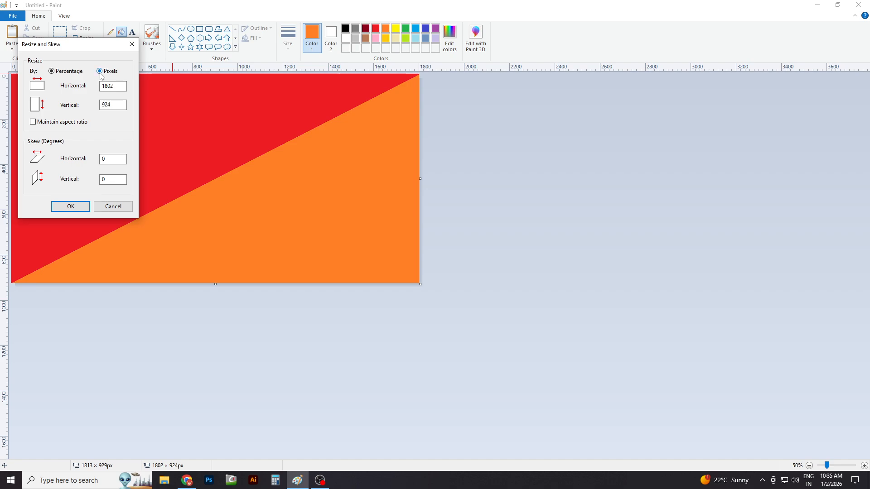
click(120, 107)
double_click(116, 106)
text(1)
click(70, 206)
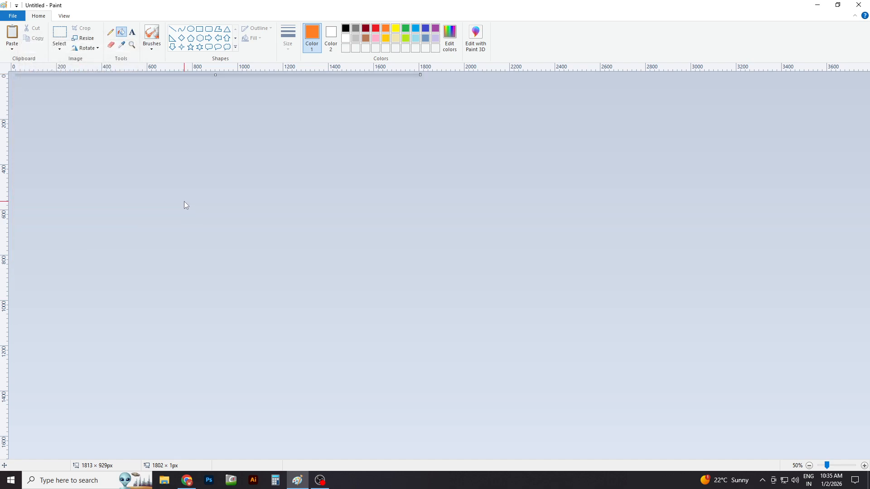
- Resize the picture by pixels back to a vertical size of 924 to stretch it into a red-to-orange gradient
click(89, 43)
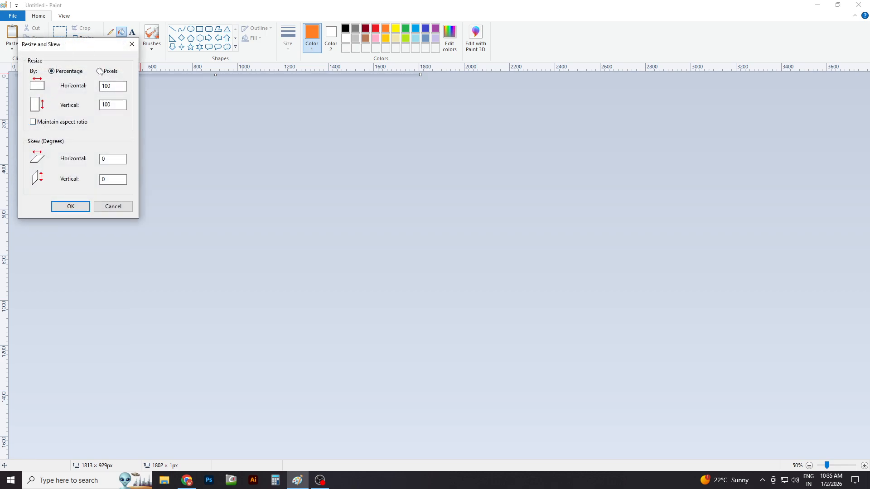
click(100, 71)
double_click(101, 103)
text(924)
click(71, 207)
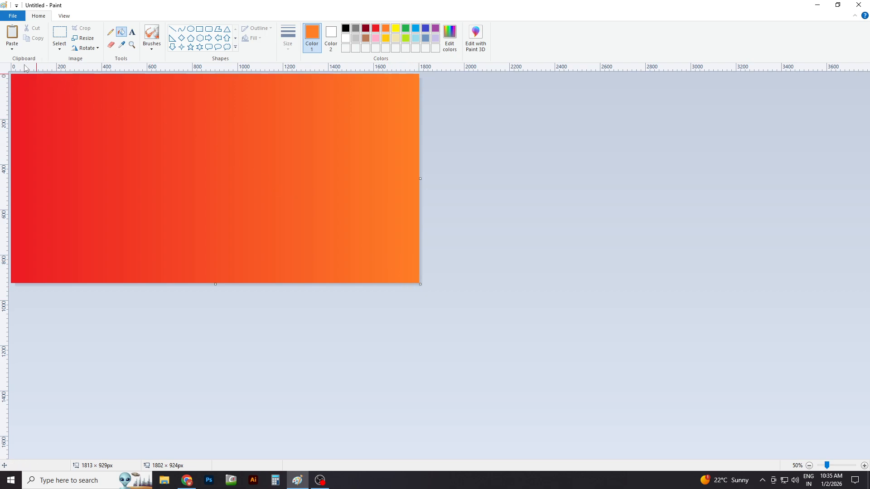
click(12, 50)
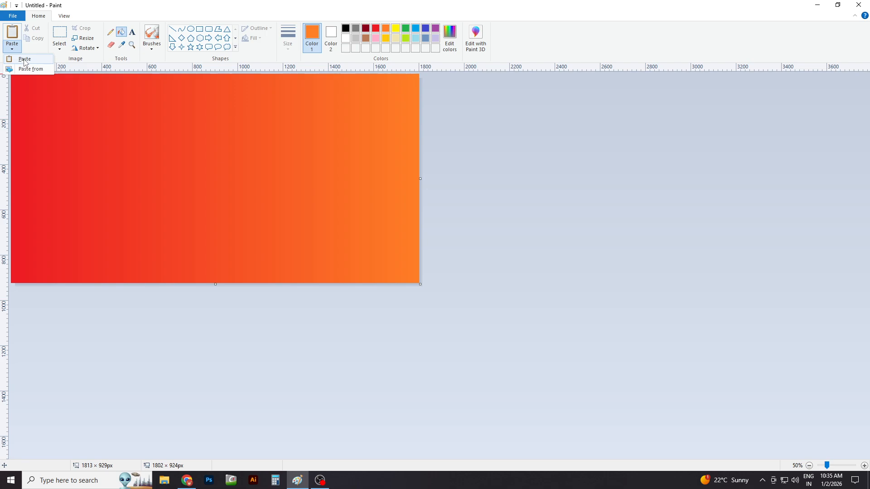
click(28, 69)
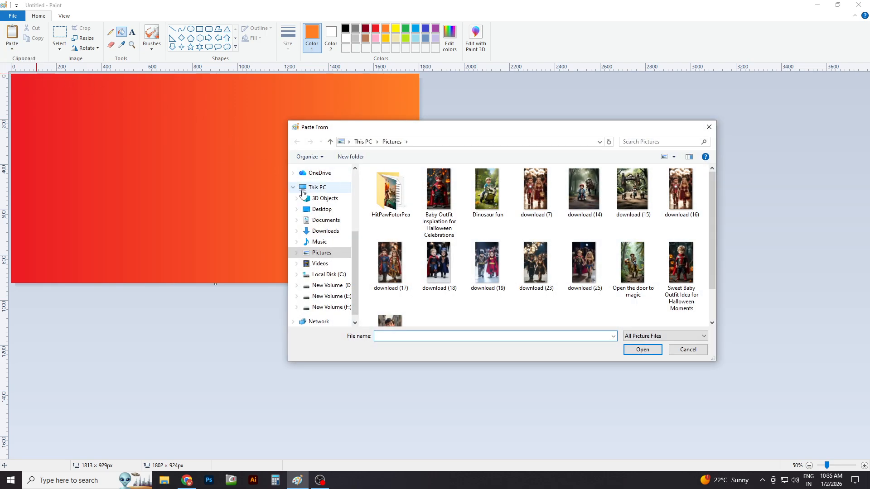
click(318, 210)
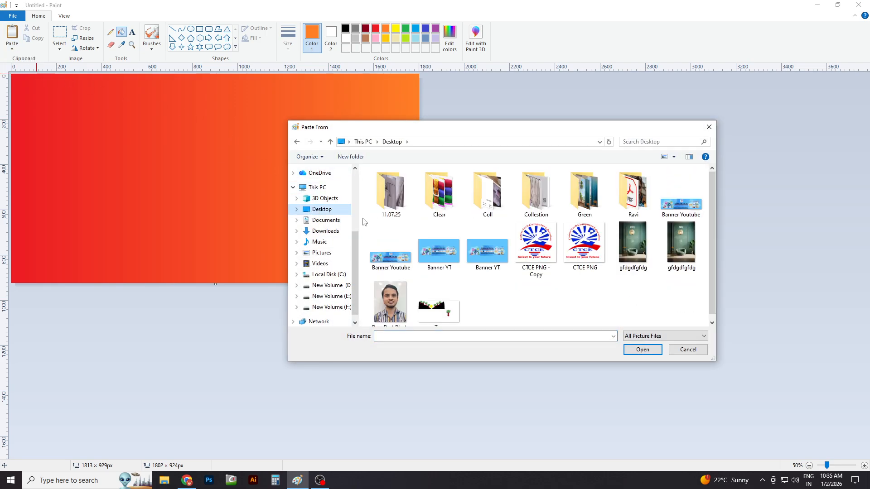
click(453, 318)
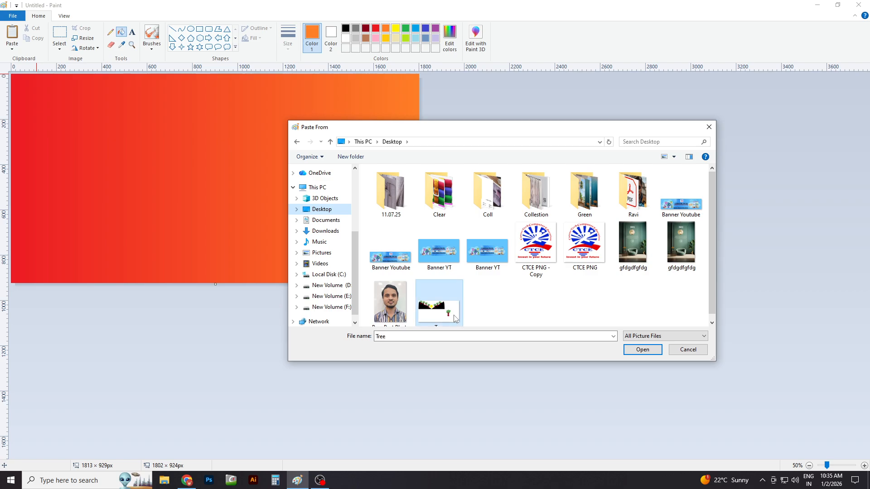
click(687, 349)
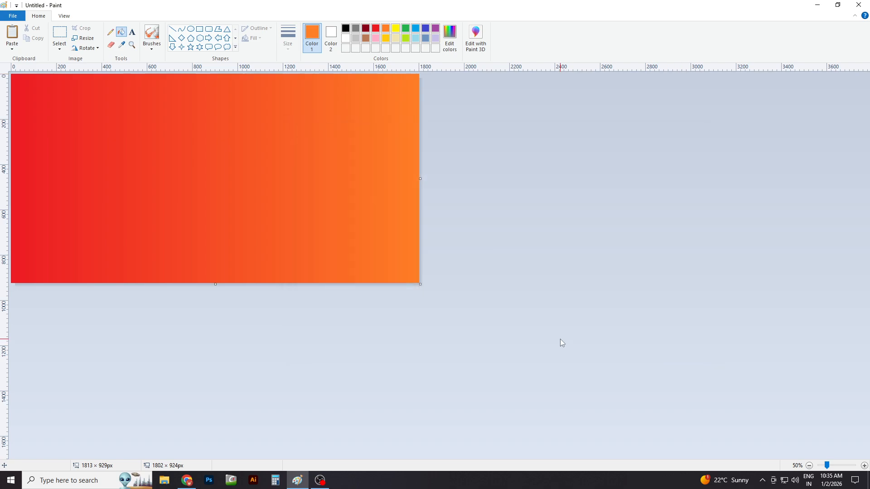
- Open the Tree picture from the Desktop, saving the current gradient to the Desktop as a PNG named 2
key(ctrl+o)
click(453, 306)
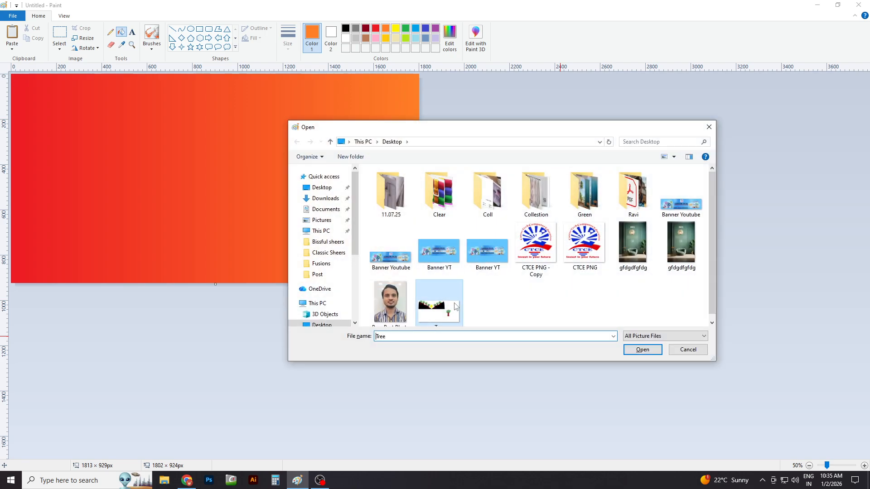
double_click(454, 306)
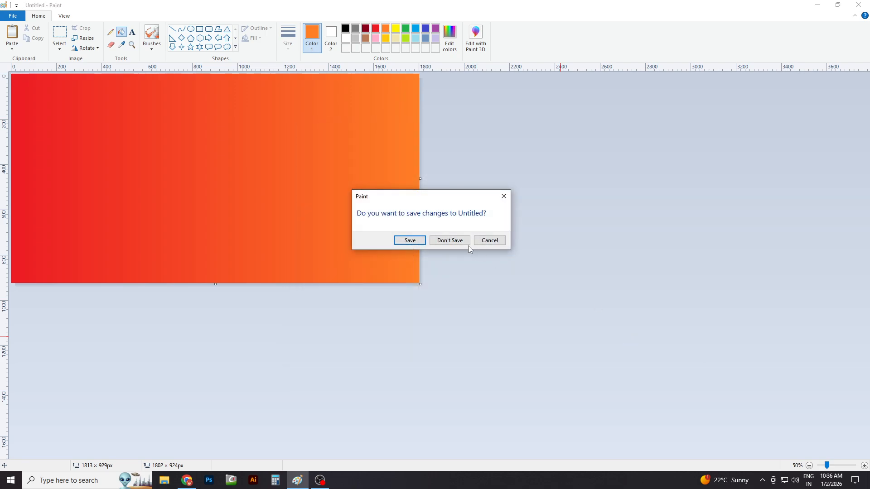
click(410, 240)
text(2)
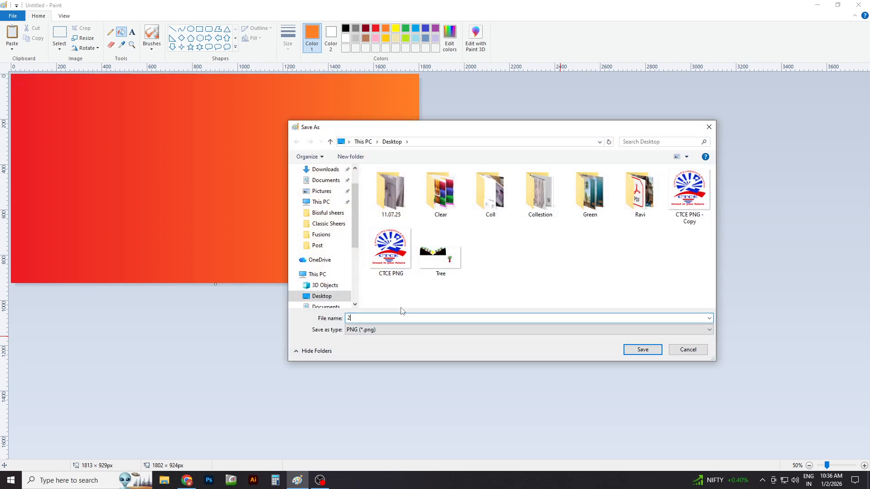
click(626, 353)
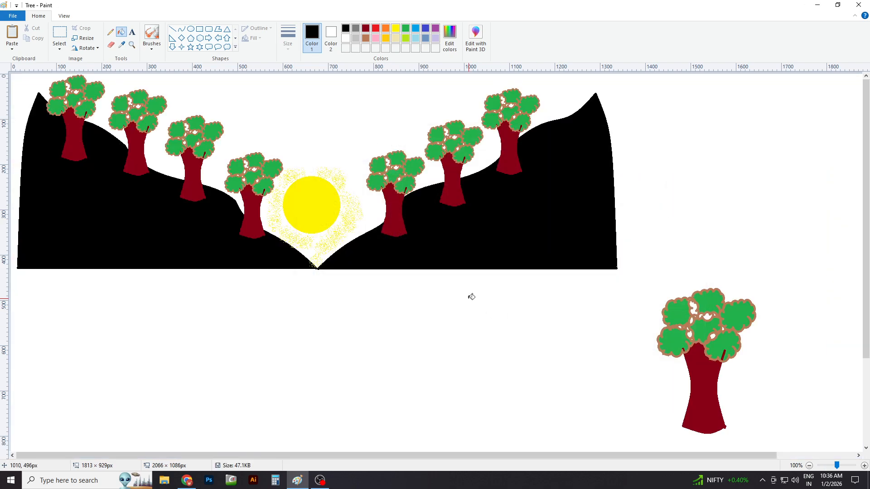
- Delete the large separate tree beside the mountains and start a new picture without saving the change
click(60, 35)
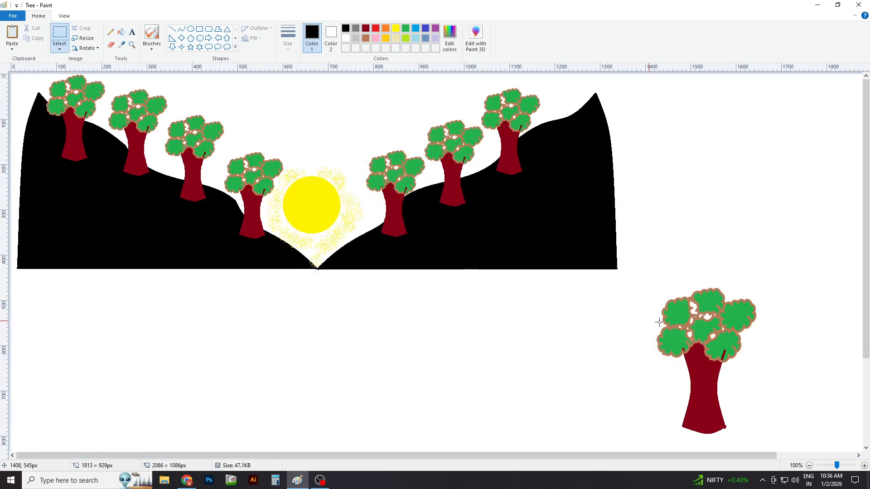
drag(640, 269, 771, 414)
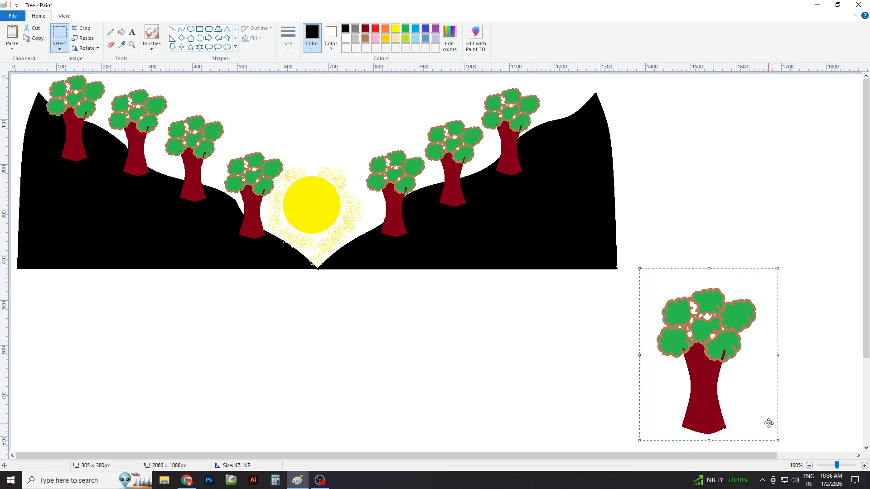
key(Delete)
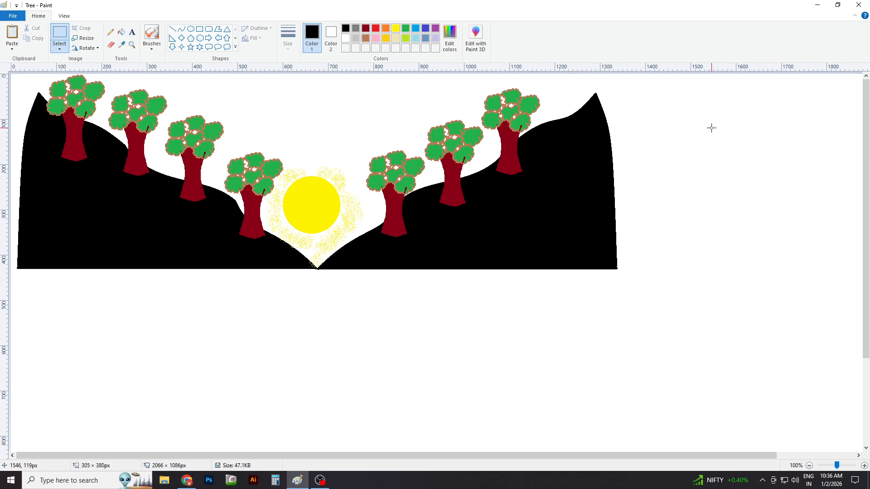
key(ctrl+n)
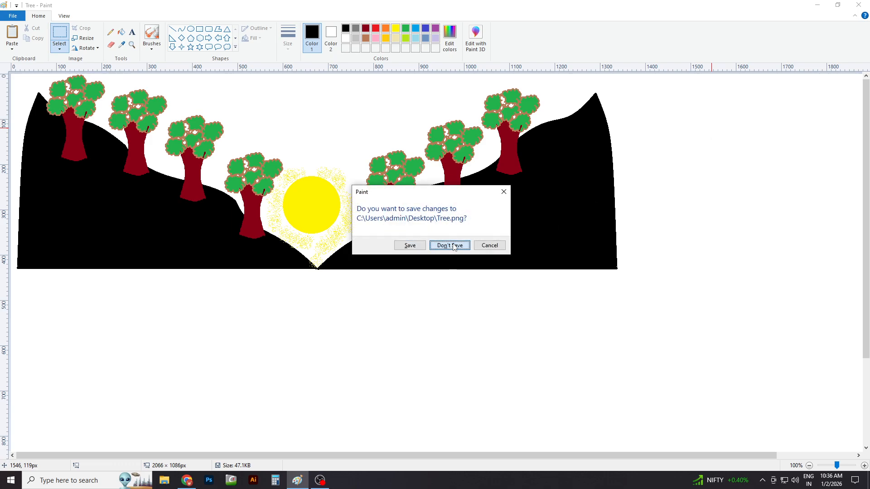
click(451, 244)
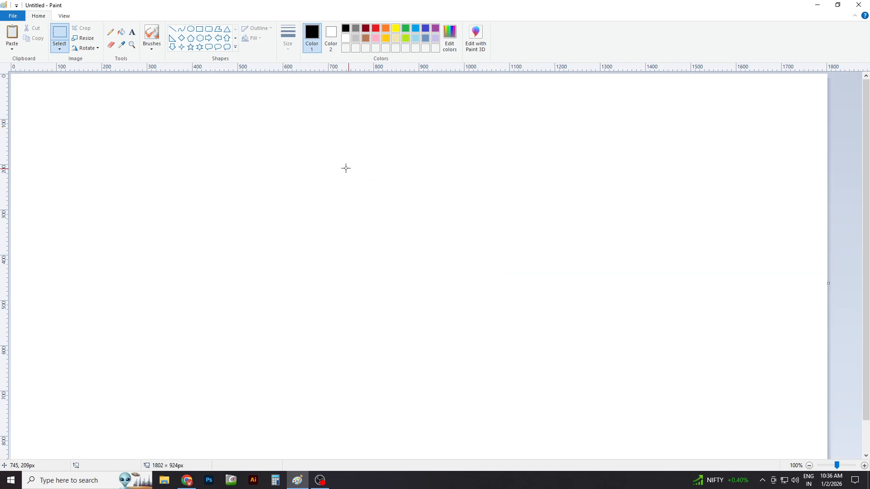
- Reopen the Tree picture from the Desktop and delete the large separate tree beside the mountains, saving the change
key(ctrl+o)
click(487, 299)
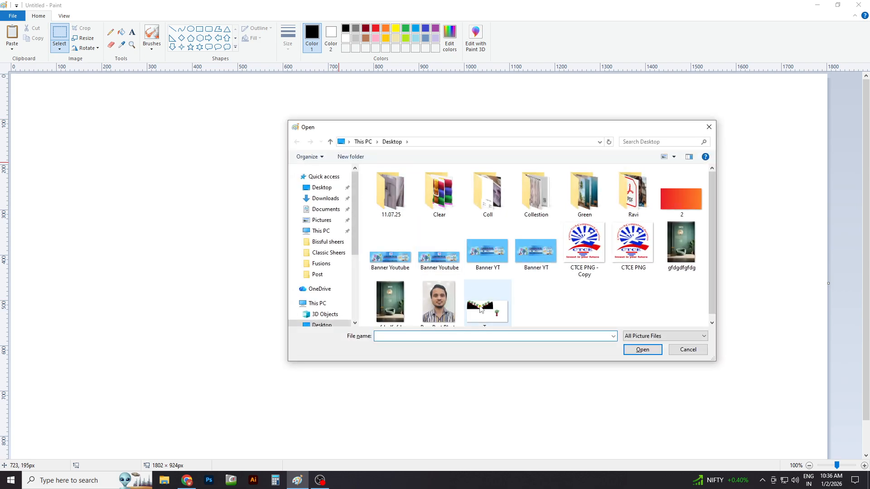
click(642, 352)
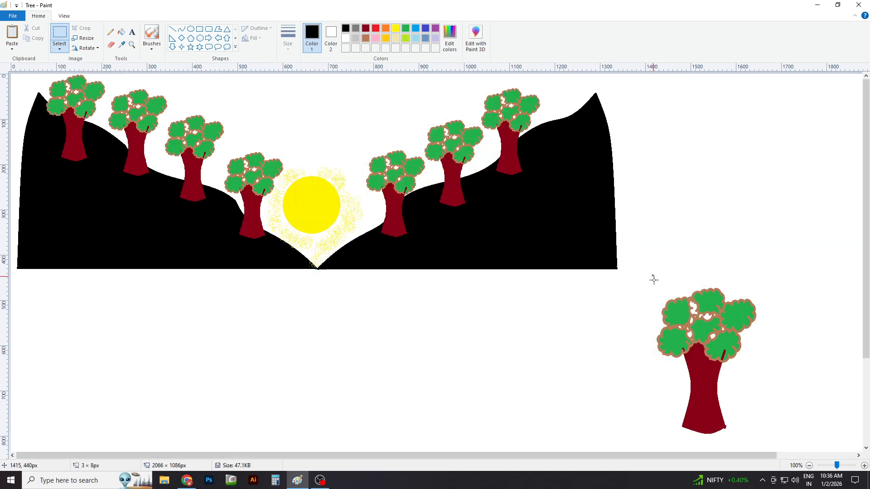
drag(653, 274, 787, 449)
key(Delete)
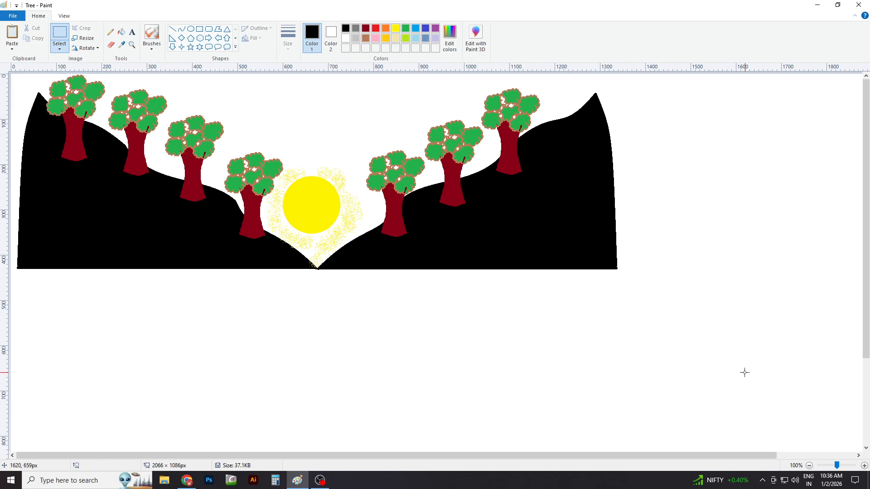
- Start a new picture, then open the gradient picture 2 from the Desktop
key(ctrl+n)
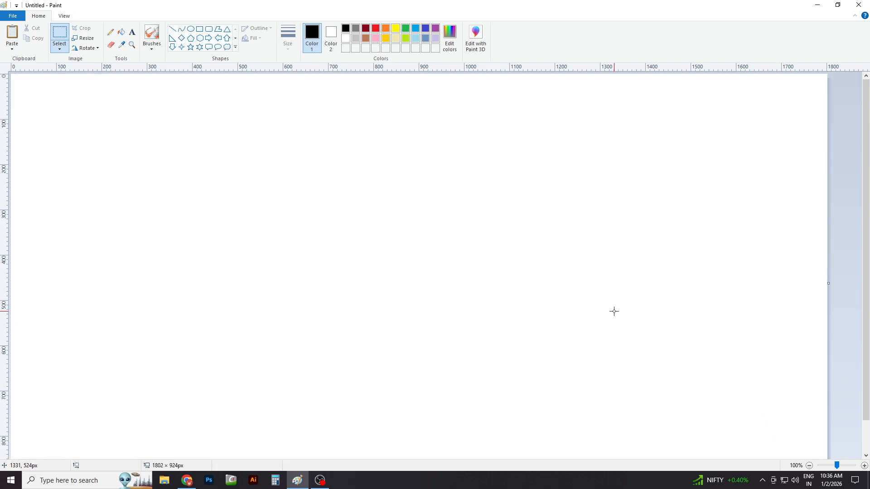
click(63, 50)
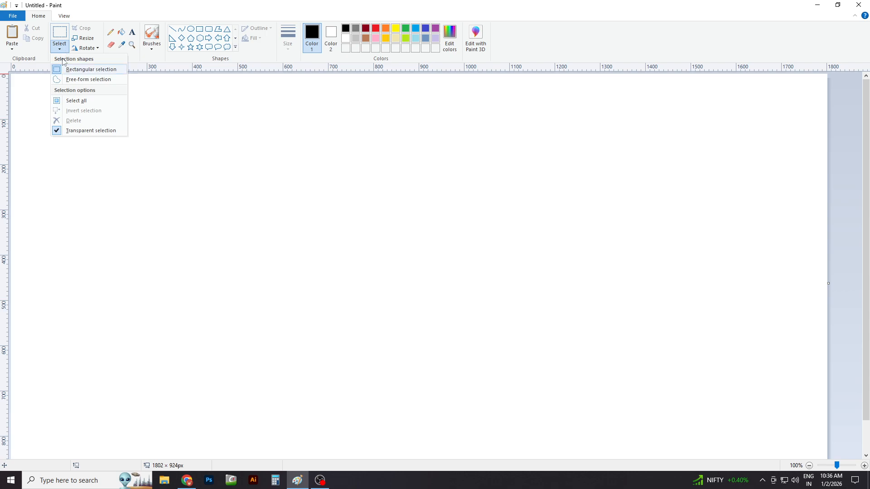
click(62, 50)
click(13, 17)
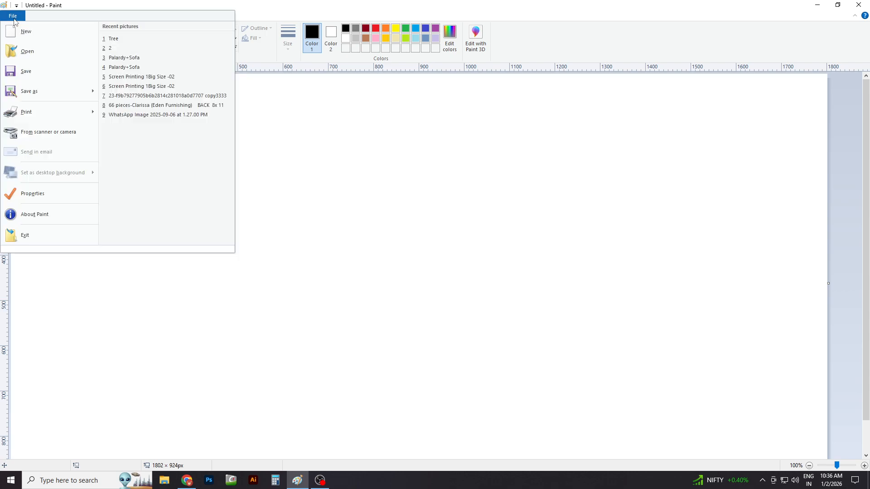
click(25, 51)
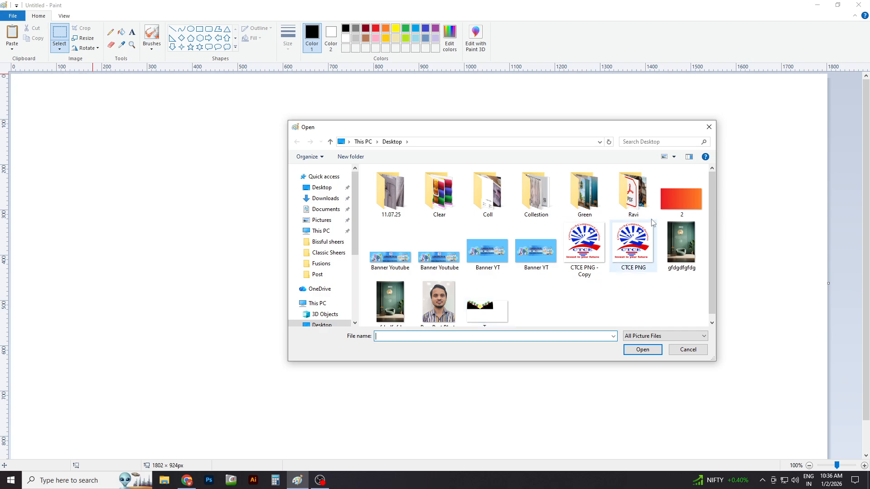
click(680, 199)
click(627, 349)
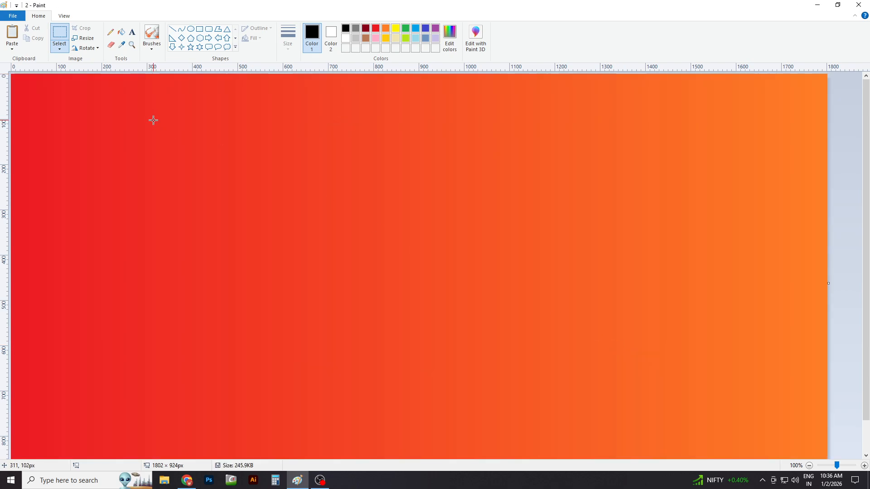
- Paste the Tree picture from the Desktop onto the gradient and move it down from the canvas corner
click(11, 47)
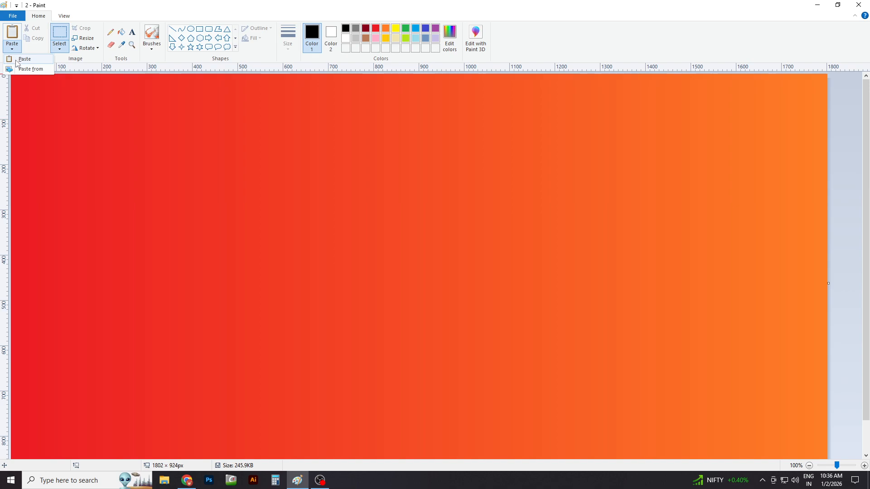
click(19, 69)
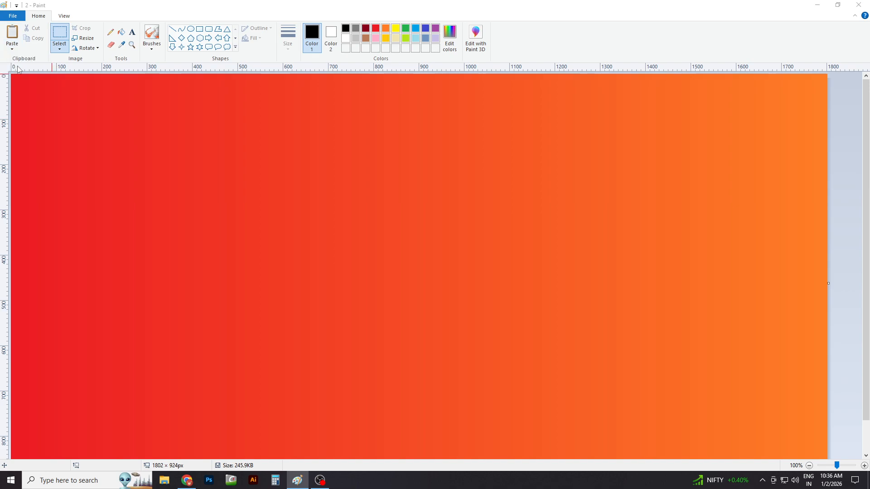
click(476, 310)
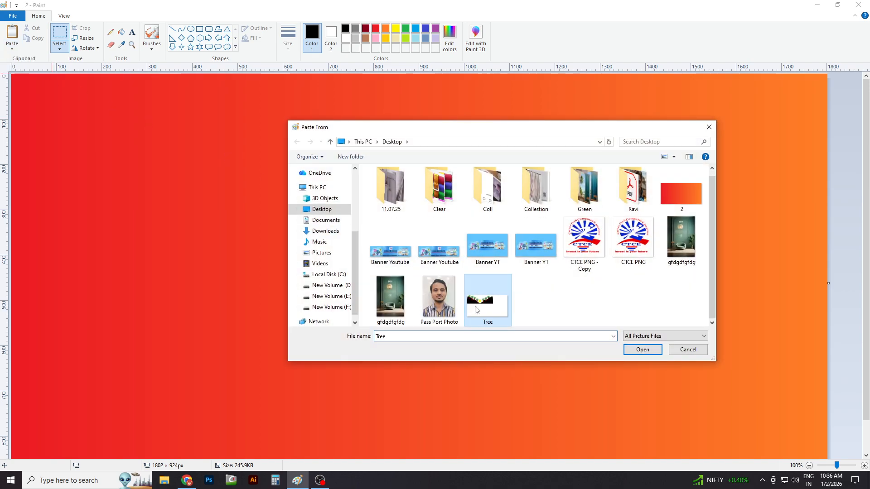
click(643, 349)
drag(659, 347, 84, 211)
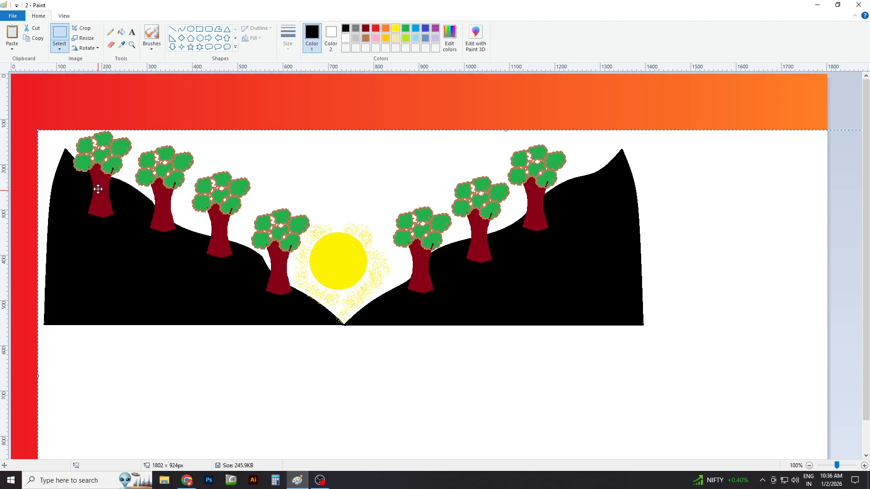
- Try to remove the pasted landscape's white background by toggling Transparent selection off and on and repositioning the picture
click(60, 48)
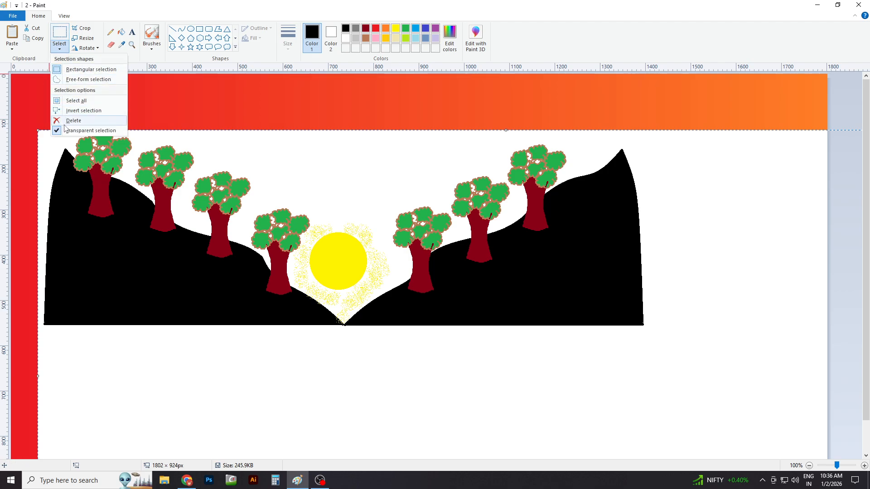
click(91, 131)
click(62, 51)
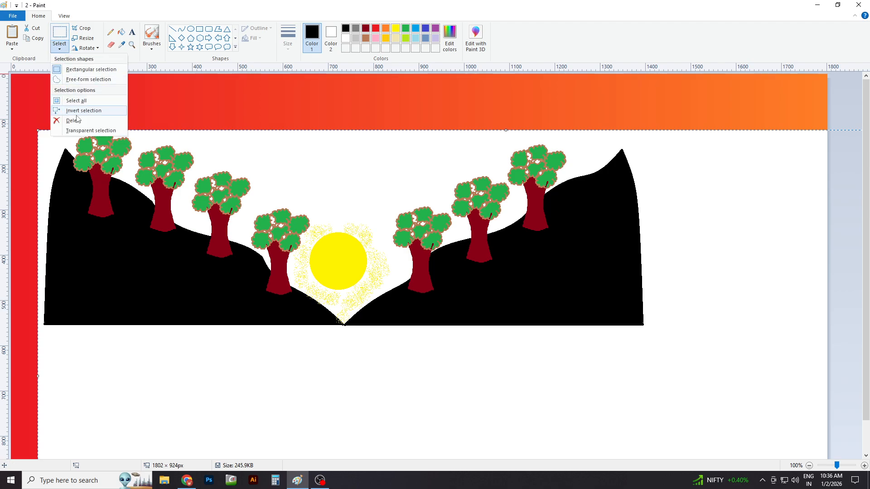
click(91, 130)
drag(142, 181, 115, 130)
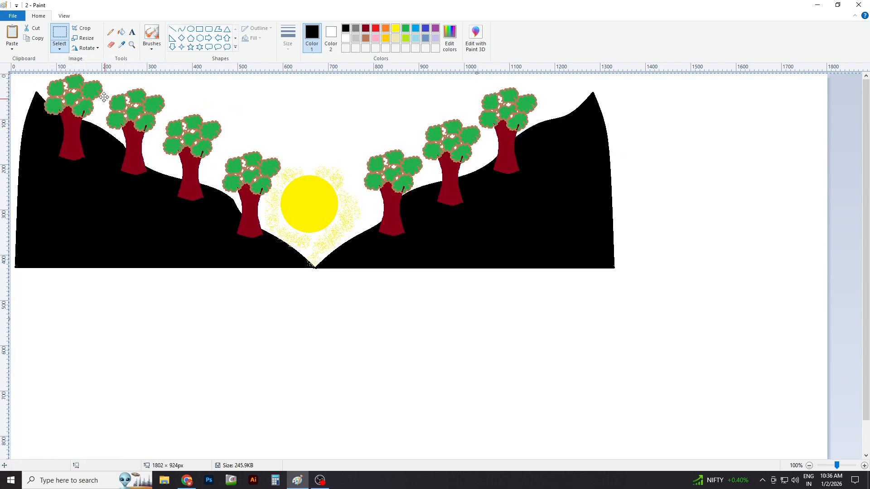
drag(222, 170, 199, 206)
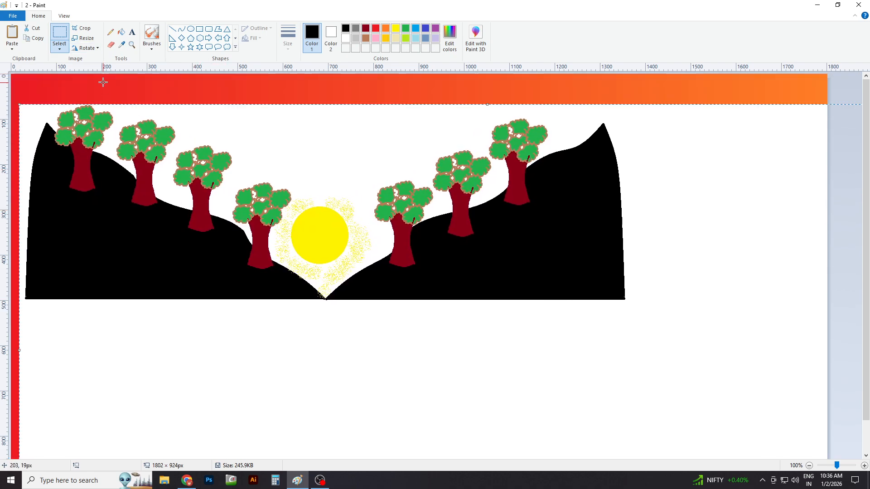
- Toggle Transparent selection off and on once more, then delete the pasted landscape from the gradient
click(60, 48)
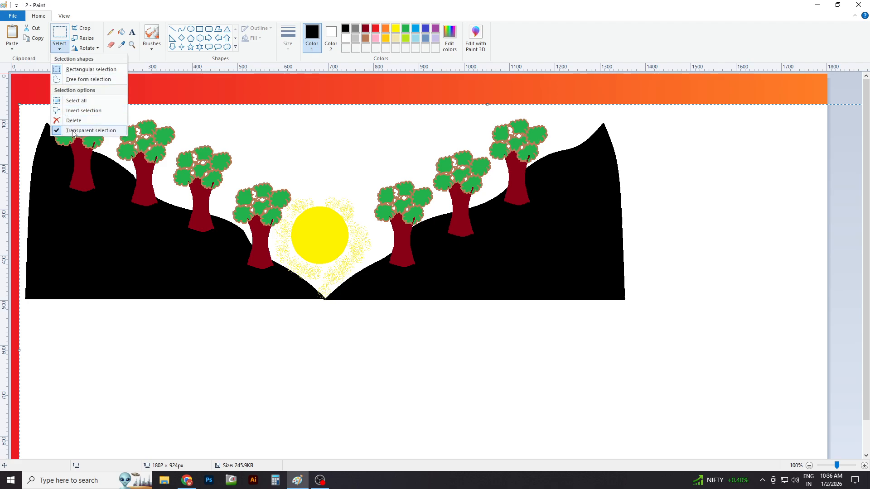
click(73, 130)
click(59, 48)
click(73, 131)
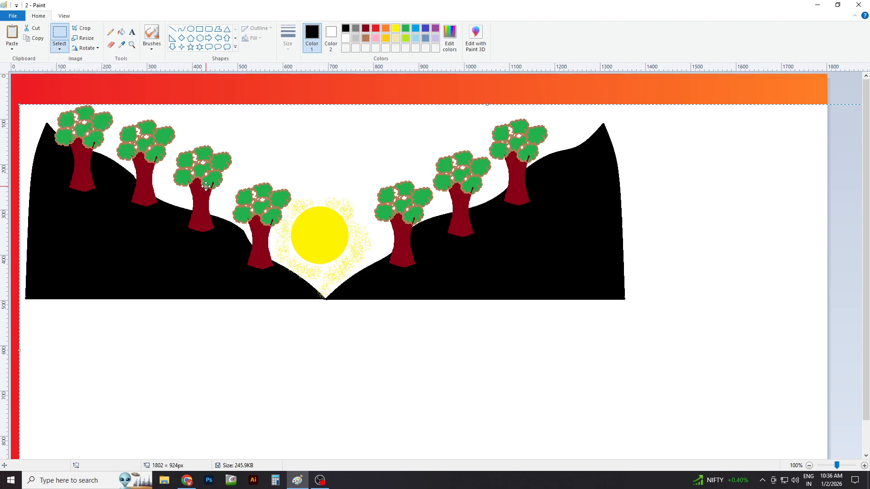
drag(206, 185, 244, 187)
key(Delete)
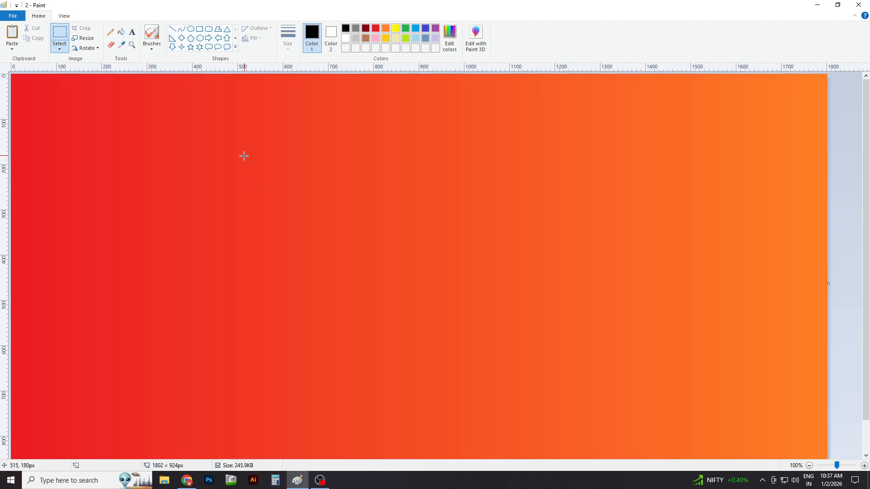
- Close Paint without saving the changes to 2.png
scroll(245, 161, down, 1)
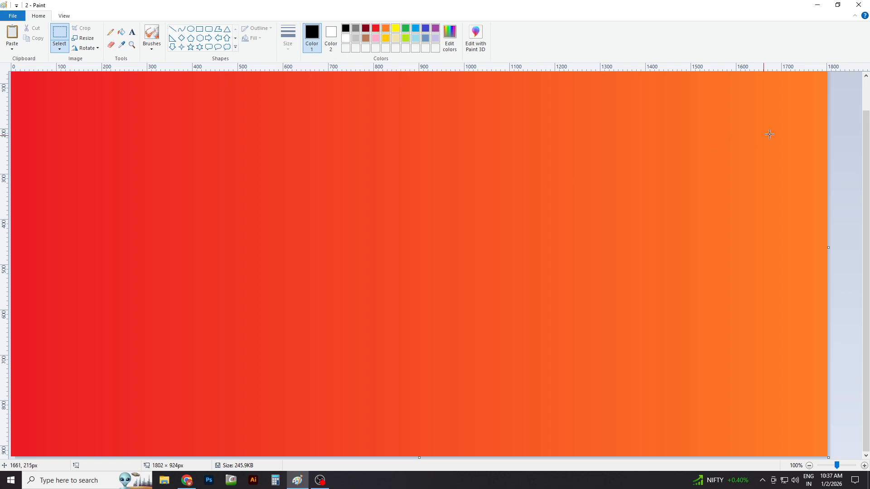
click(857, 5)
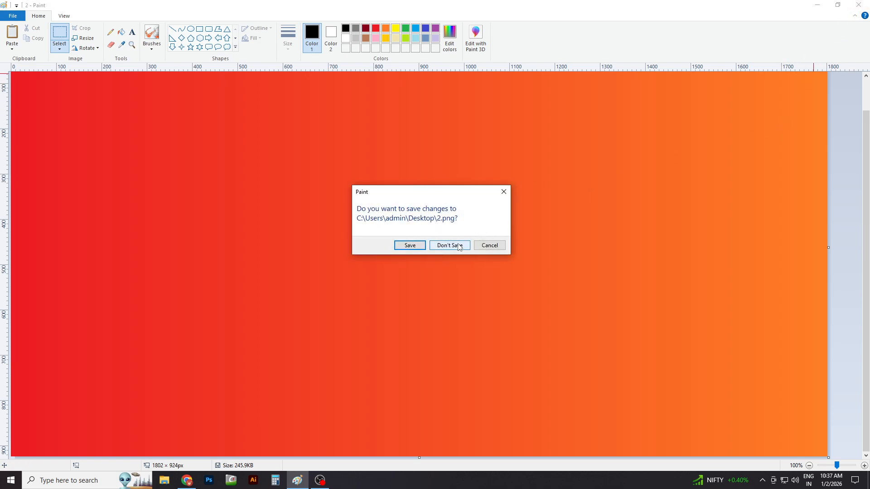
click(457, 245)
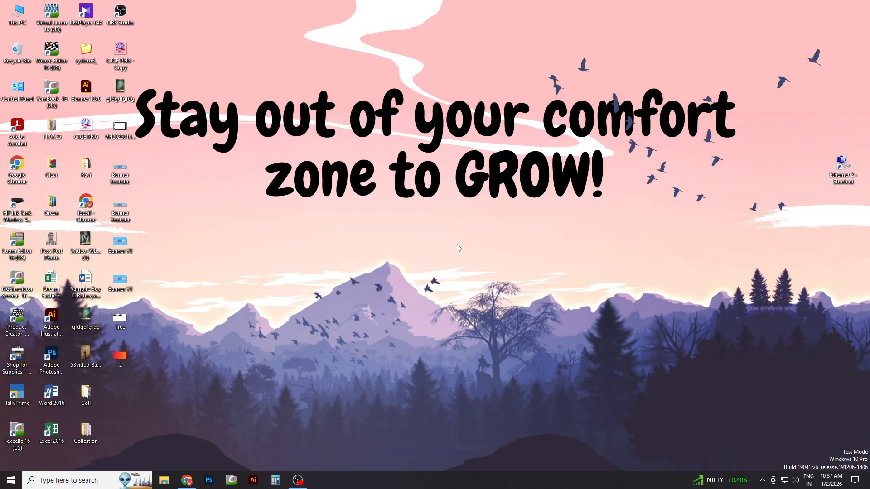
key(ctrl+alt+p)
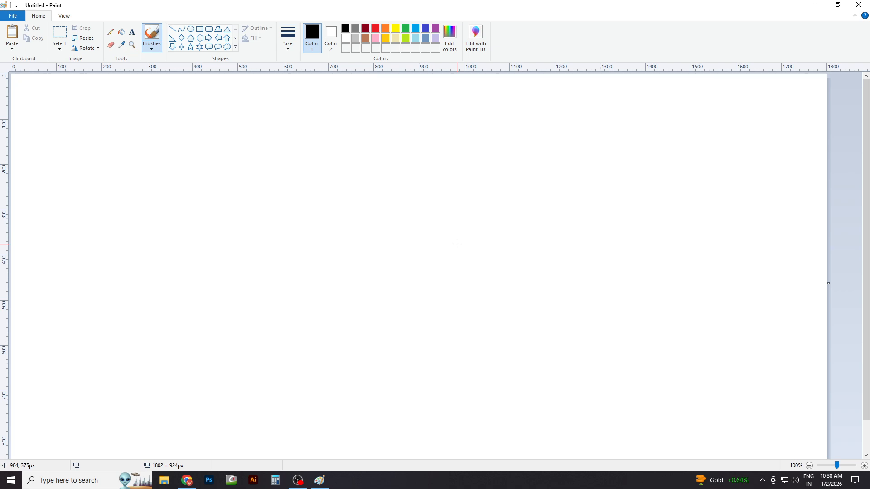
click(858, 5)
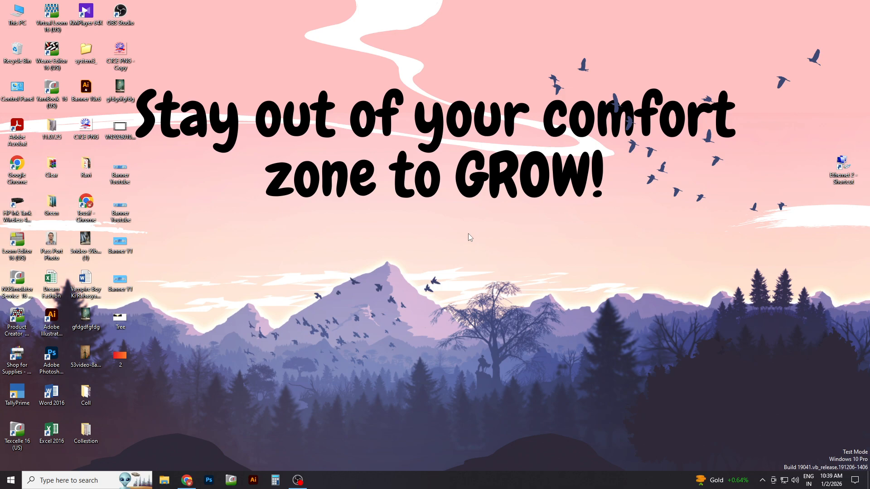
key(super+d)
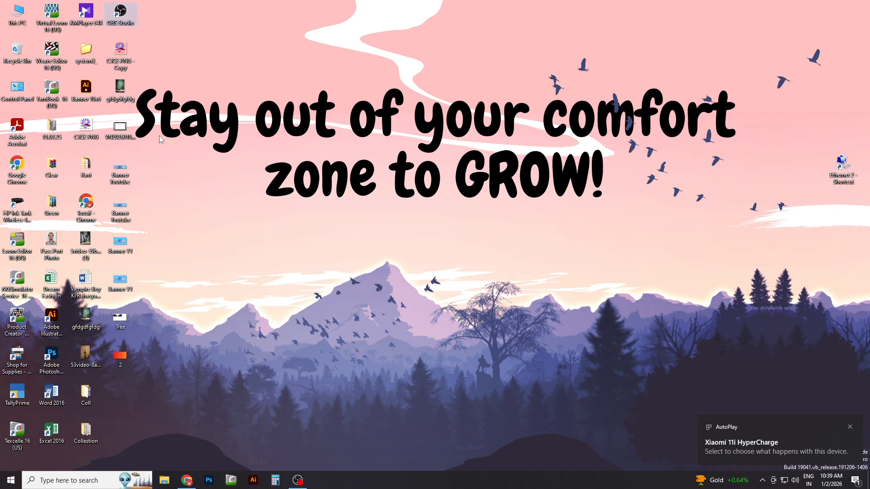
click(18, 19)
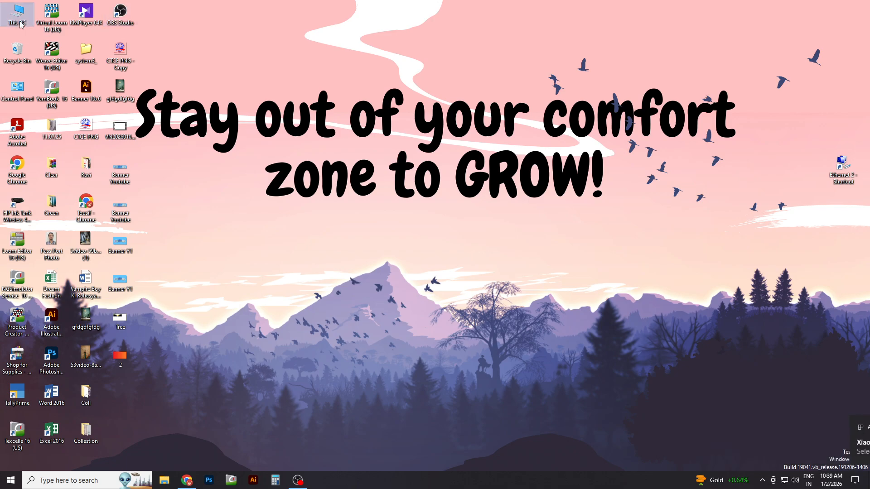
- Switch to File Explorer and open the Videos folder under This PC
click(164, 481)
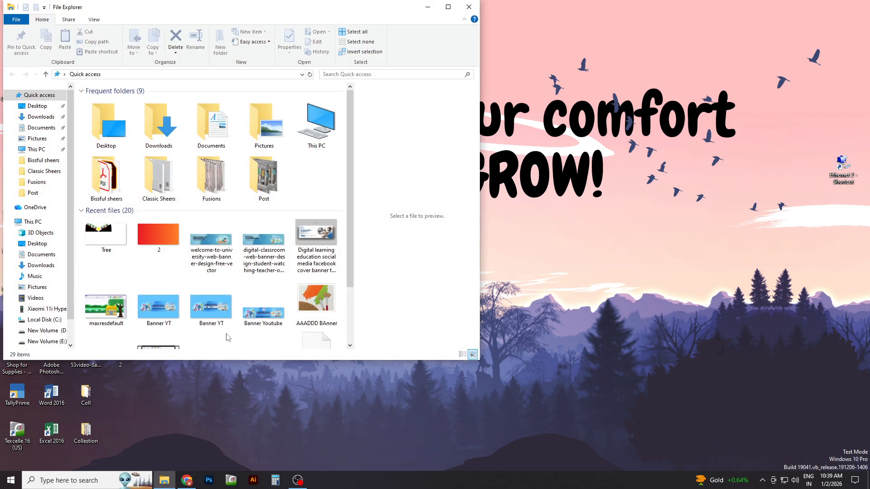
click(36, 298)
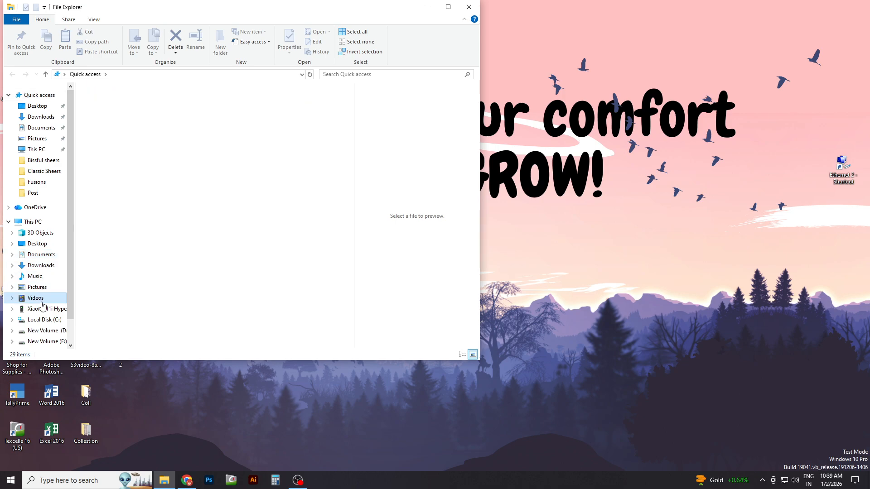
click(427, 6)
click(164, 480)
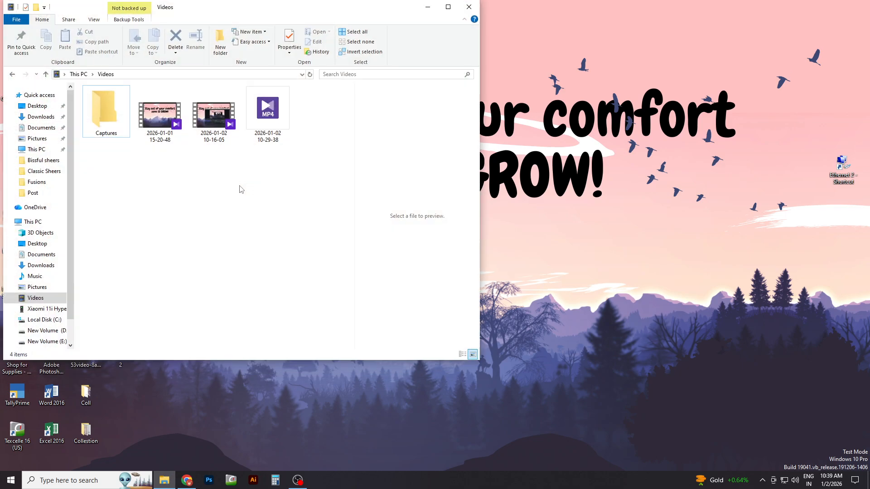
- Examine the three screen recordings in the Videos folder by comparing their previews and details
click(228, 129)
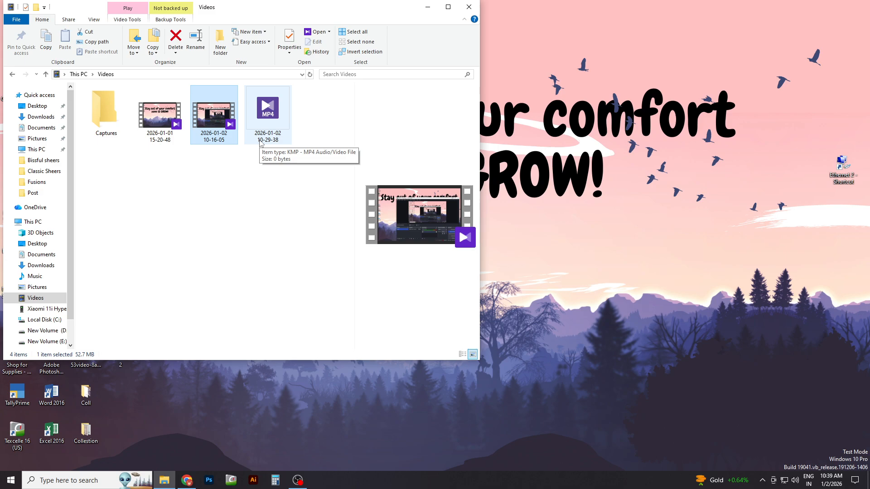
click(260, 144)
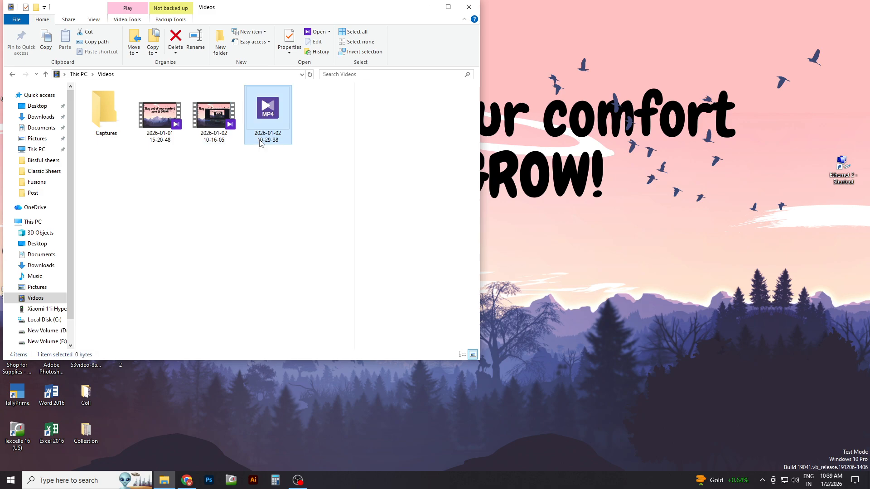
drag(374, 12, 558, 113)
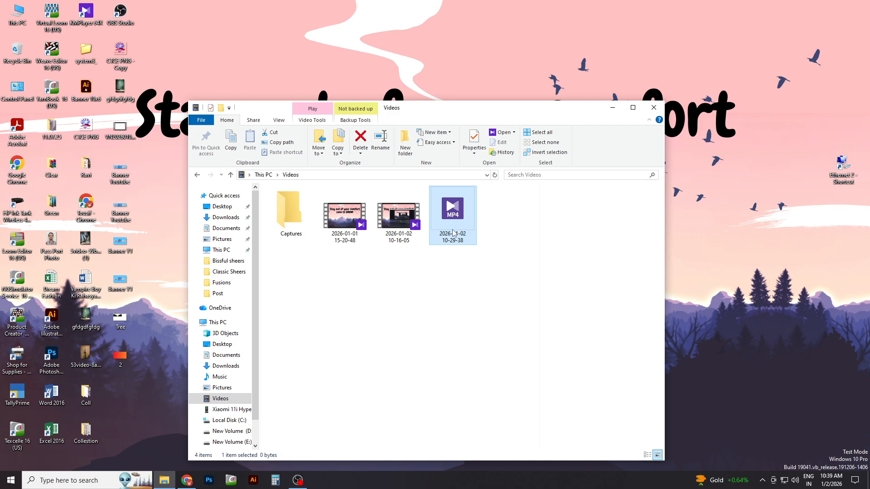
drag(480, 303, 358, 227)
right_click(359, 228)
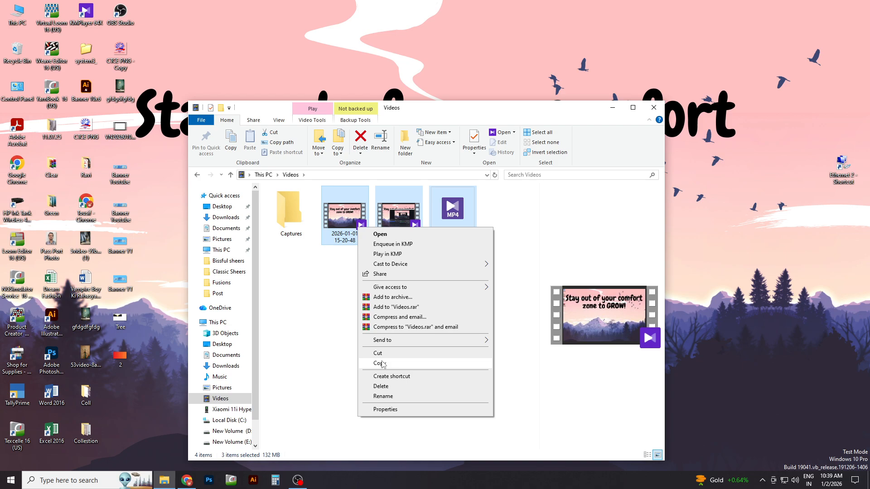
click(319, 319)
click(347, 232)
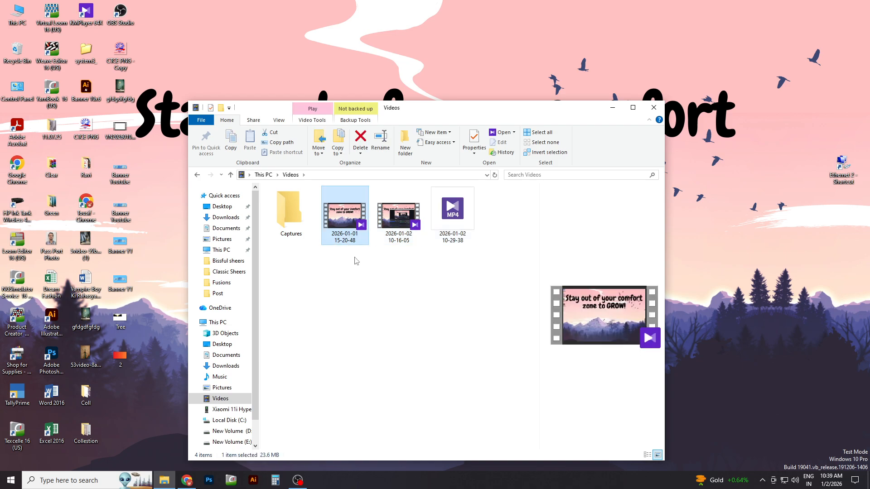
click(400, 233)
click(438, 224)
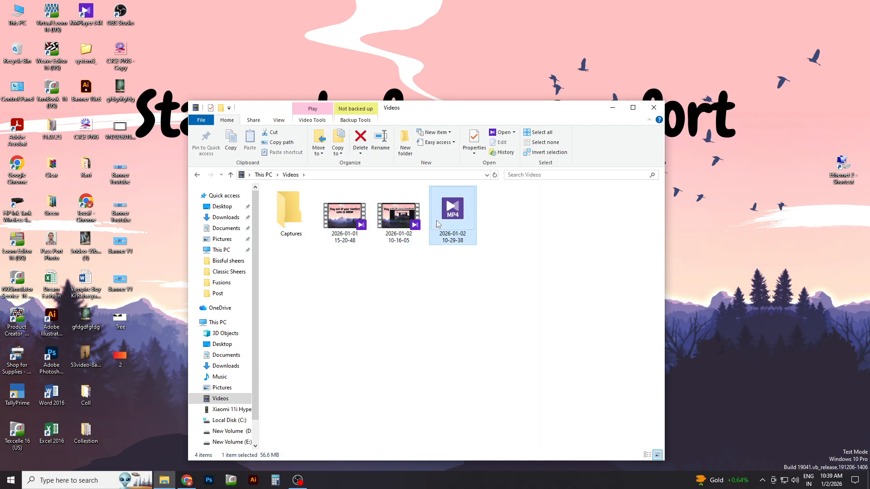
click(398, 222)
click(347, 224)
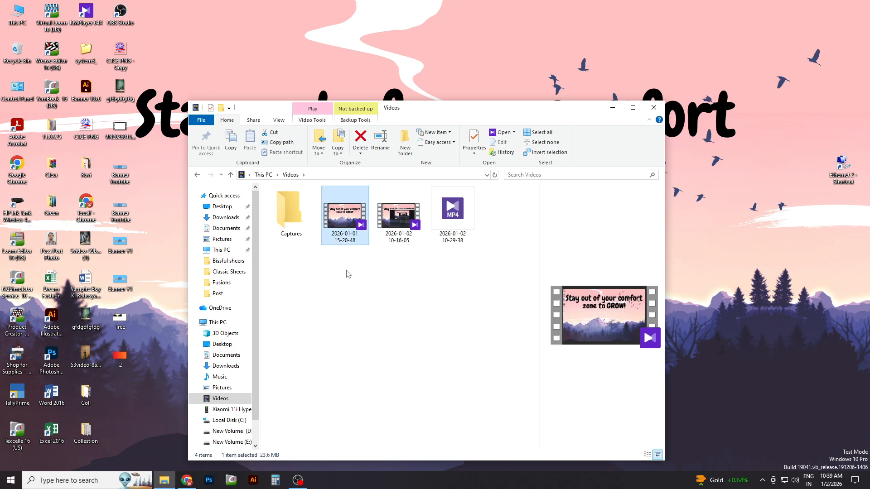
click(404, 241)
click(354, 234)
double_click(354, 235)
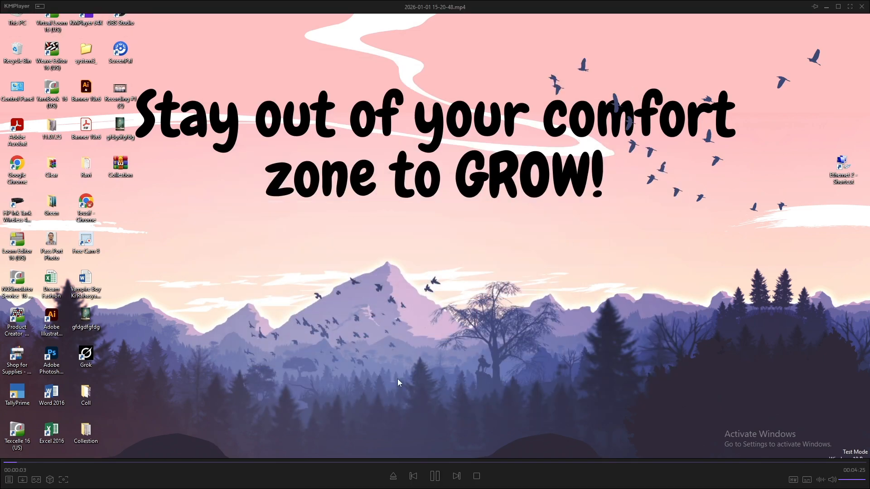
drag(324, 462, 424, 462)
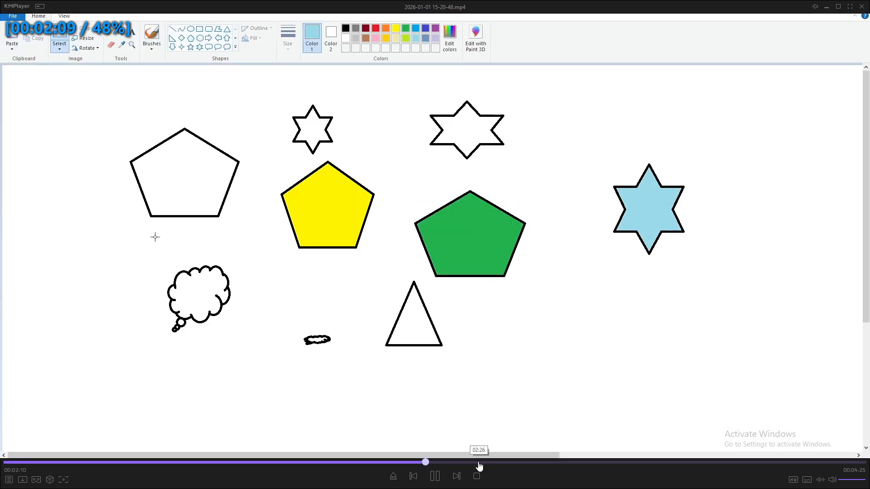
- Skip further ahead through the Paint recording to review the moved shapes, and close the video player
drag(479, 465, 638, 466)
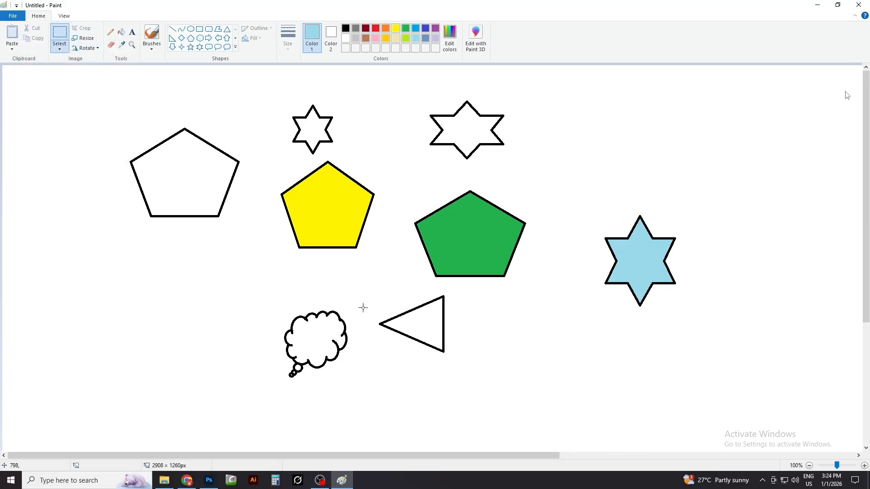
click(861, 7)
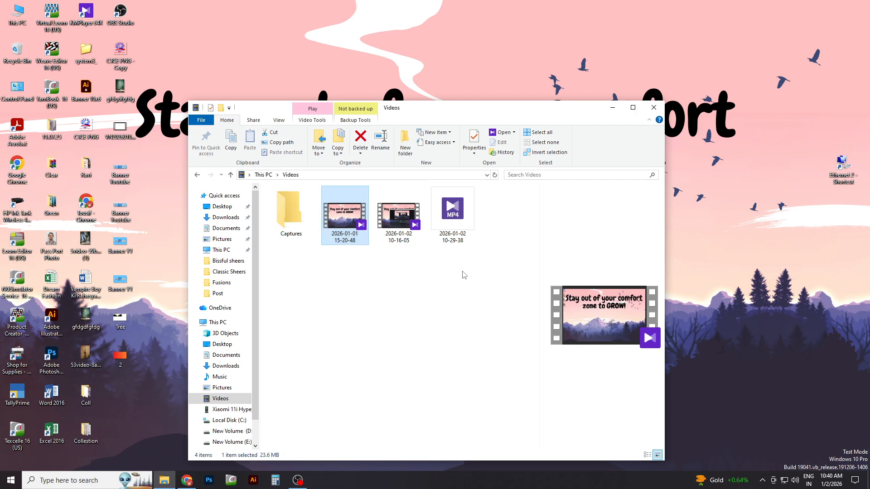
- Copy the three MP4 screen recordings in the Videos folder together, leaving out the Captures folder
drag(479, 284, 345, 219)
right_click(343, 218)
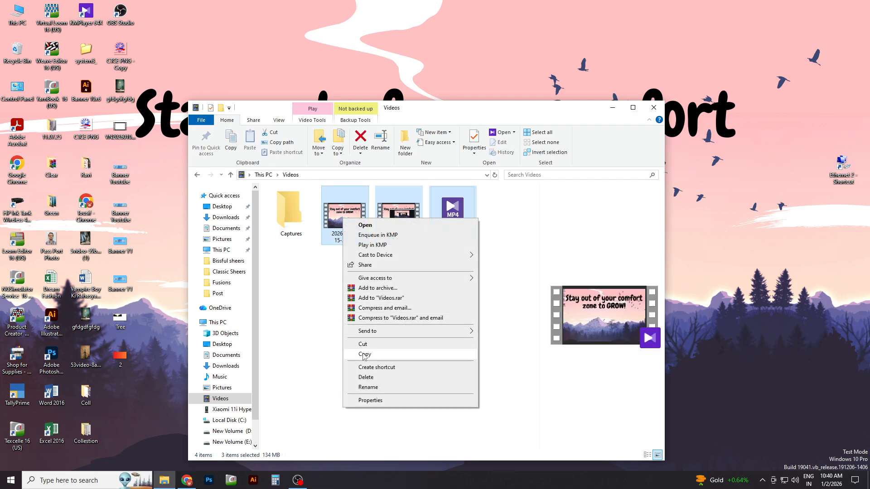
click(364, 355)
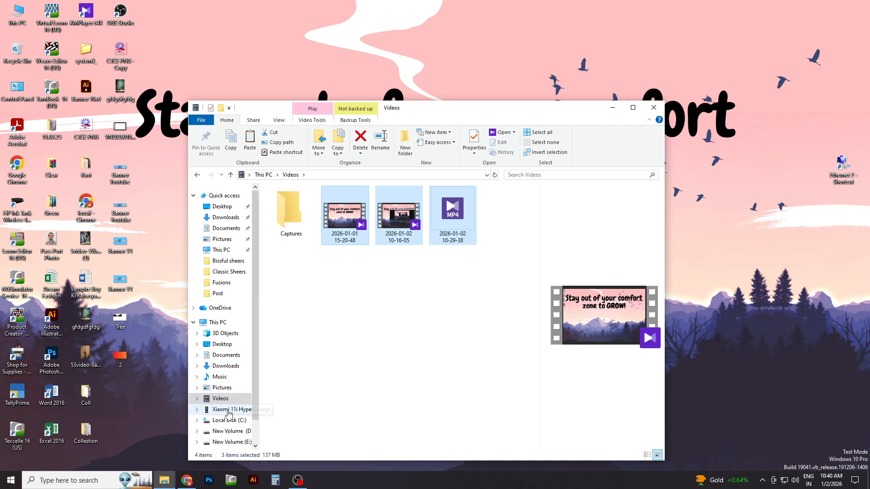
- Paste the copied recordings into the Movies folder in the internal shared storage of the Xiaomi 11i HyperCharge phone
click(226, 409)
double_click(285, 202)
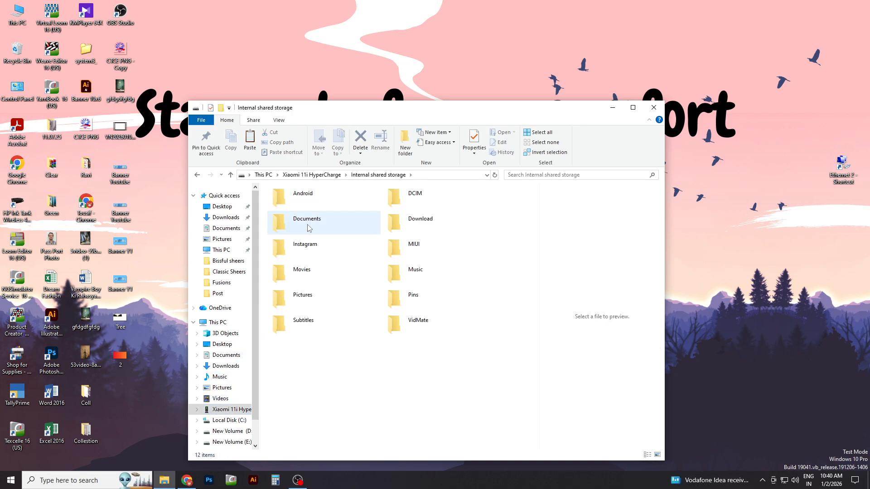
double_click(302, 272)
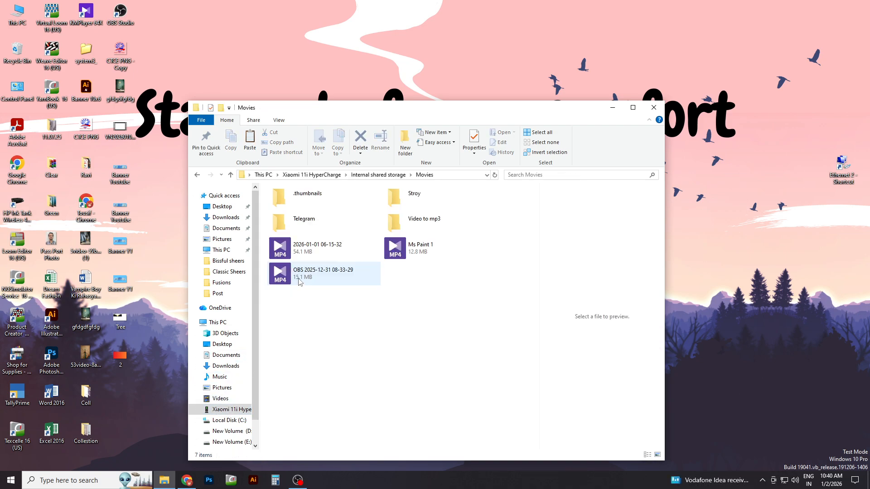
right_click(444, 311)
click(464, 357)
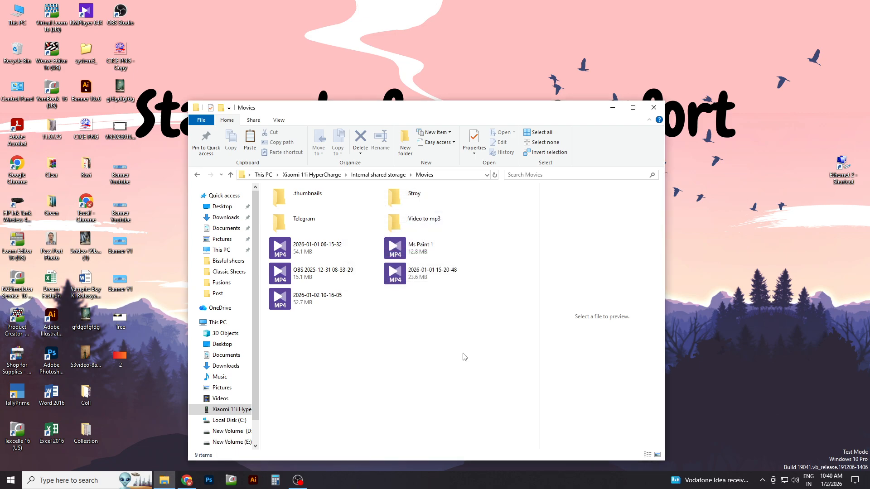
- Close the File Explorer window showing the phone's Movies folder and switch to OBS
drag(439, 113, 482, 95)
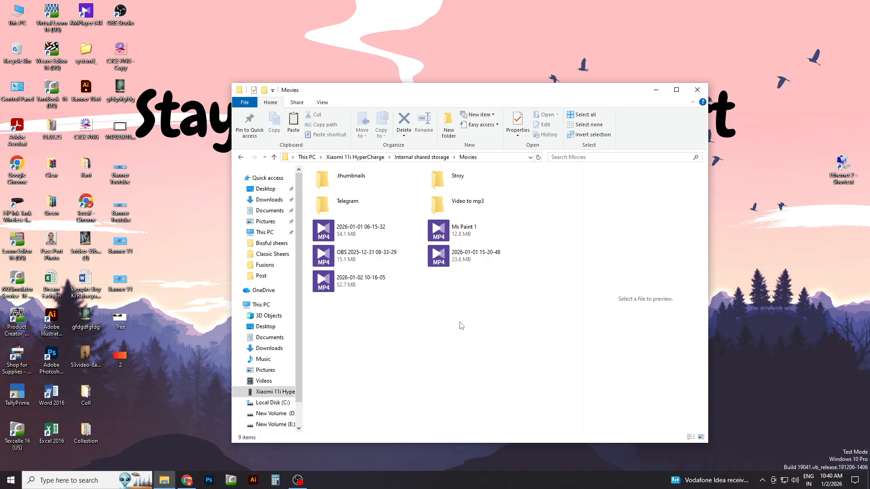
key(alt+F4)
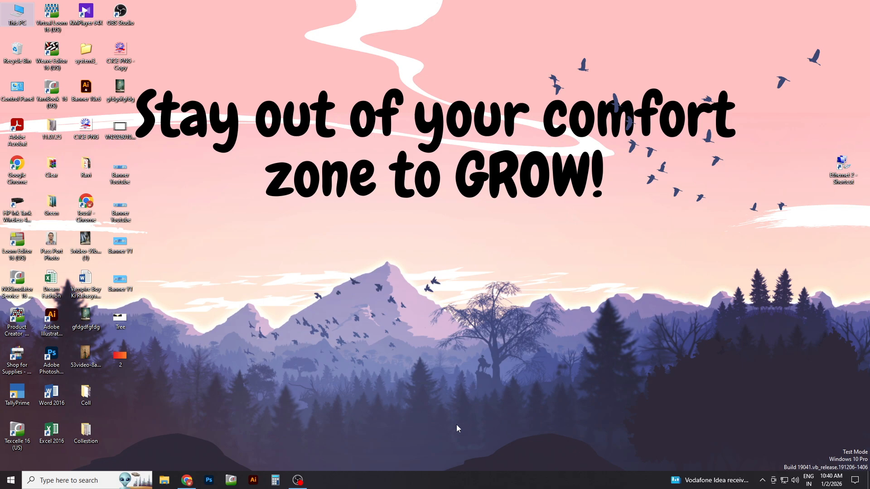
click(297, 480)
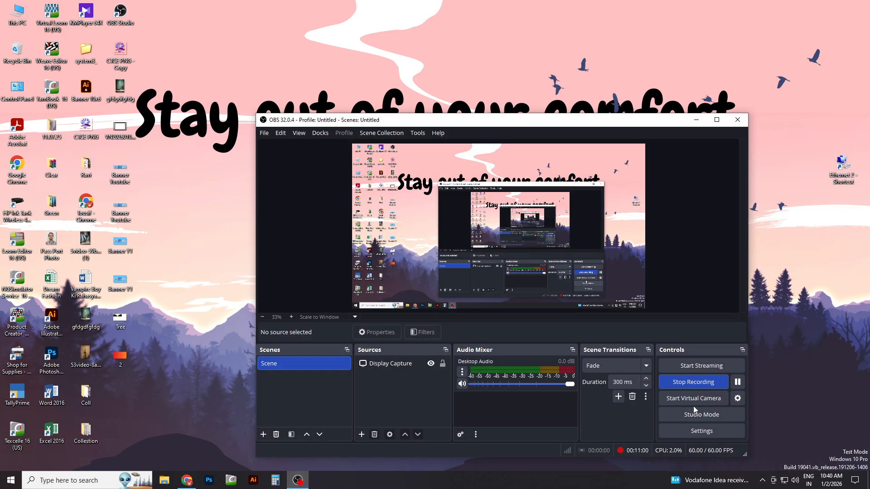